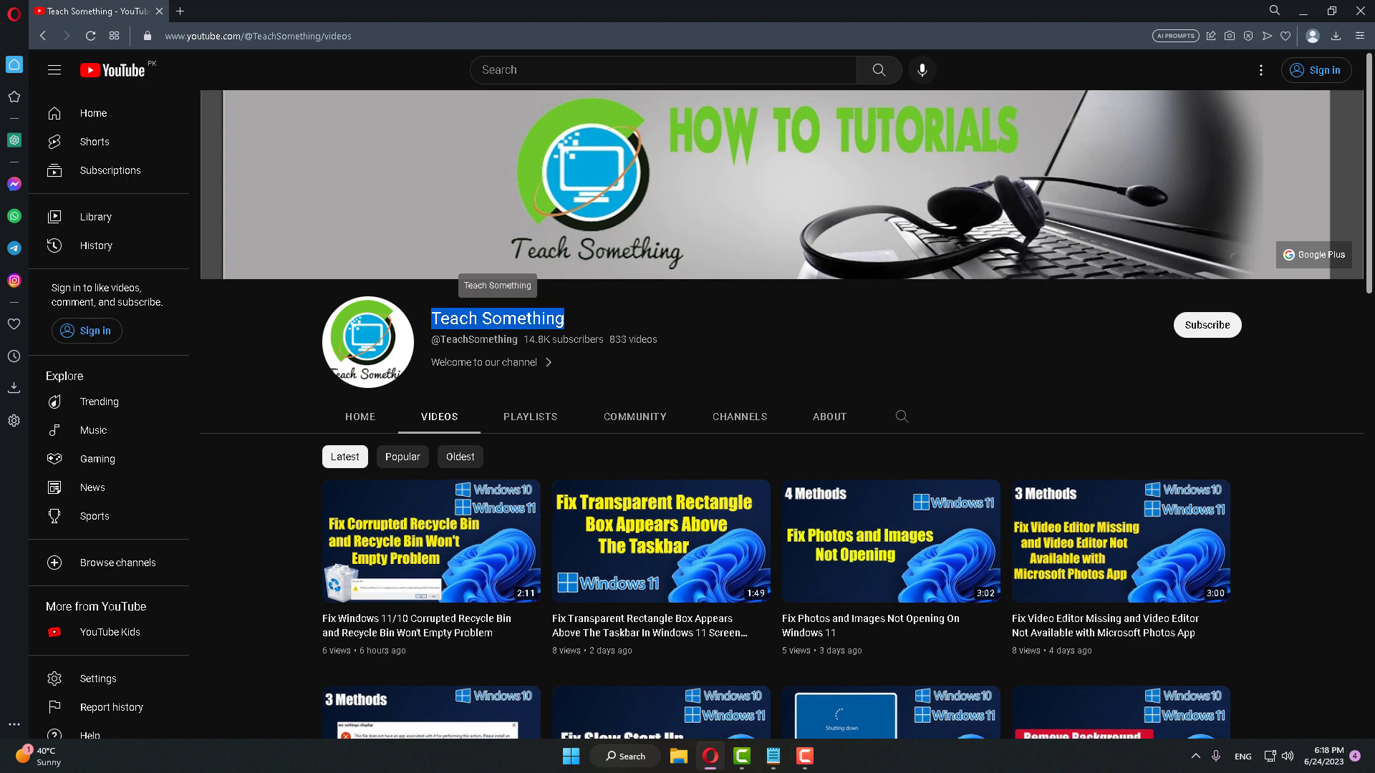
Bring the Notepad note forward and highlight parts of its 'How to Fix Battle.Net Error BLZBNTBGS00000002' title.
click(764, 324)
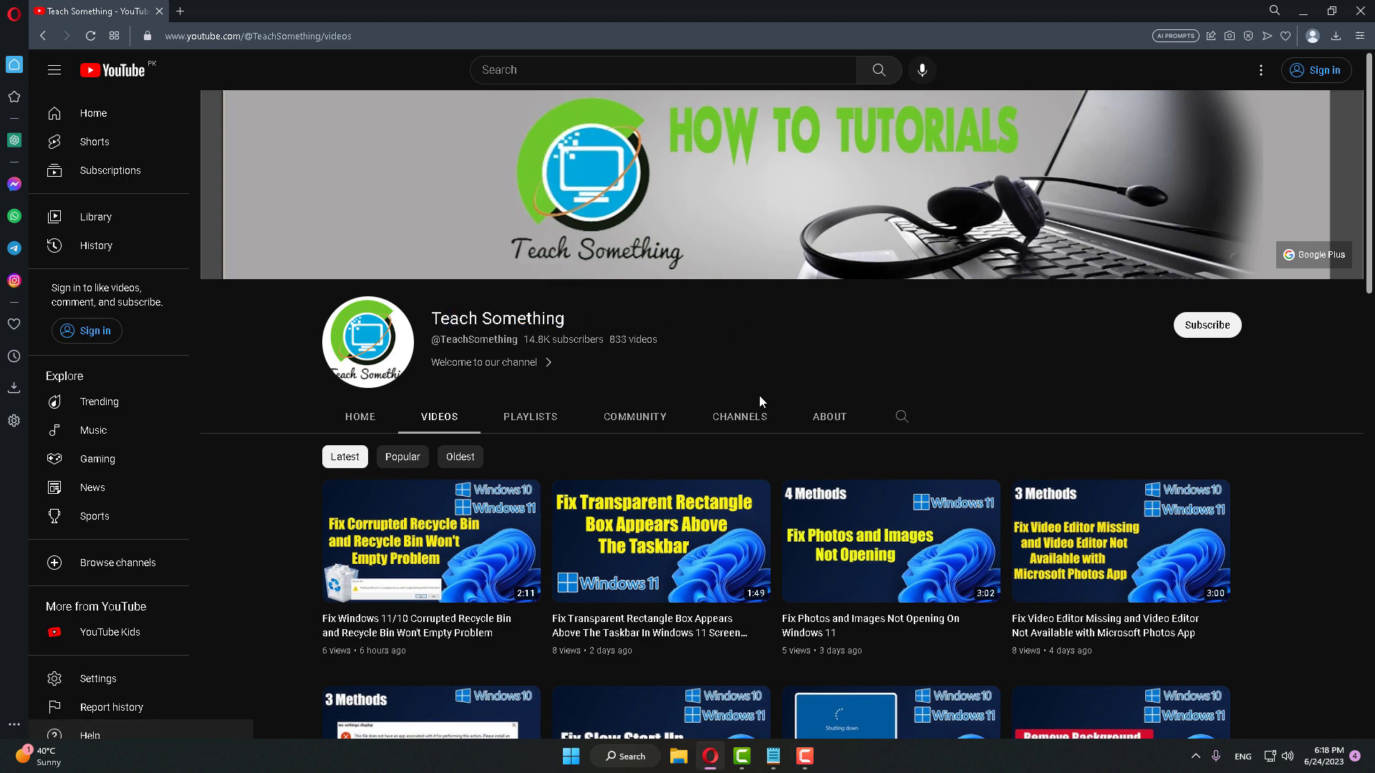
click(773, 757)
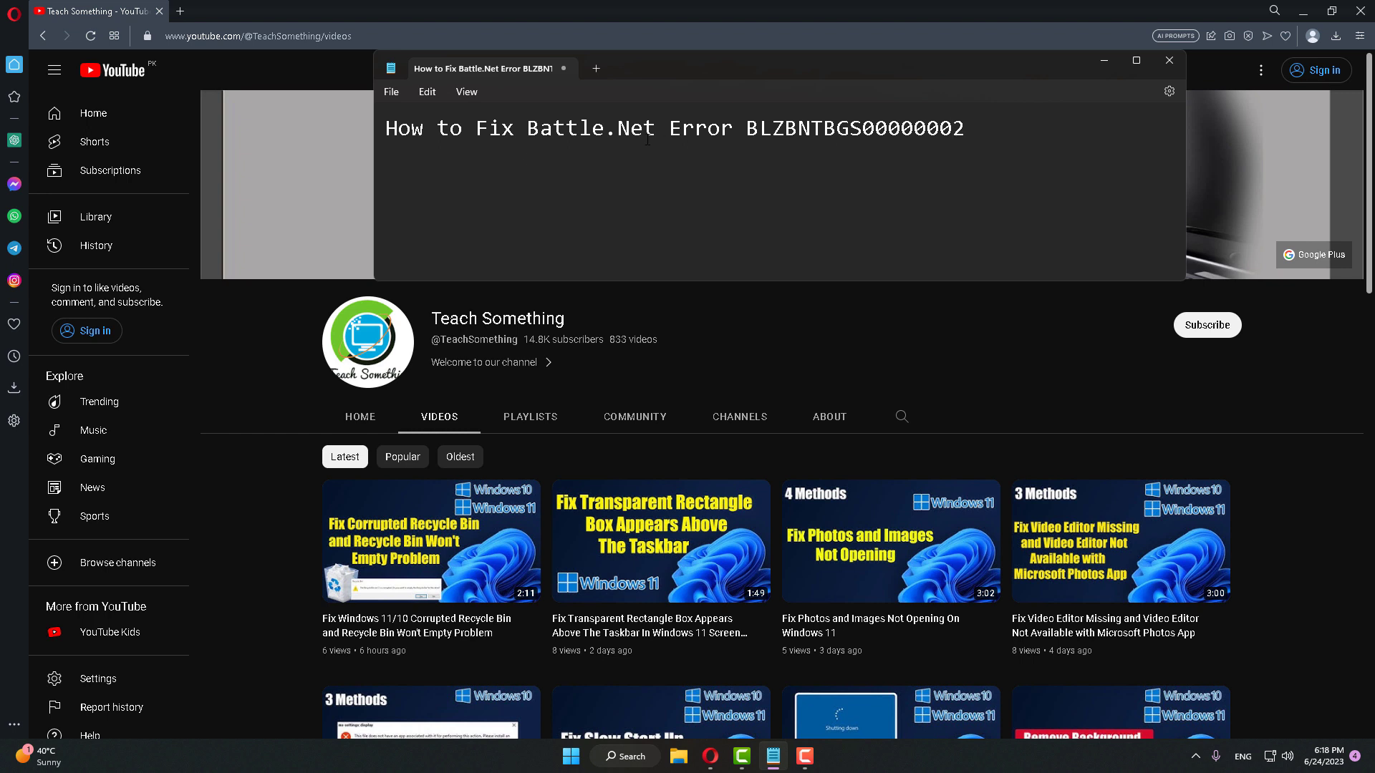
drag(681, 129, 983, 124)
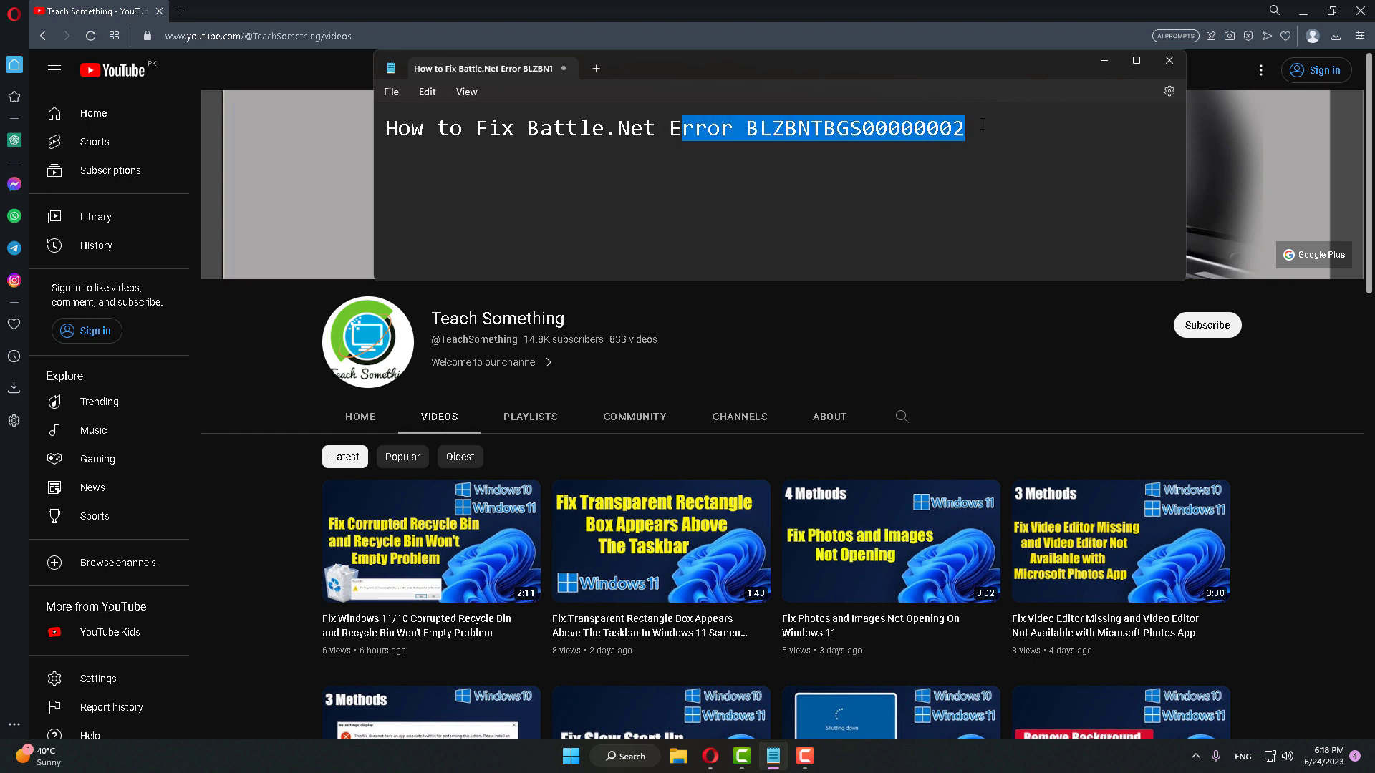
drag(658, 129, 527, 129)
click(530, 129)
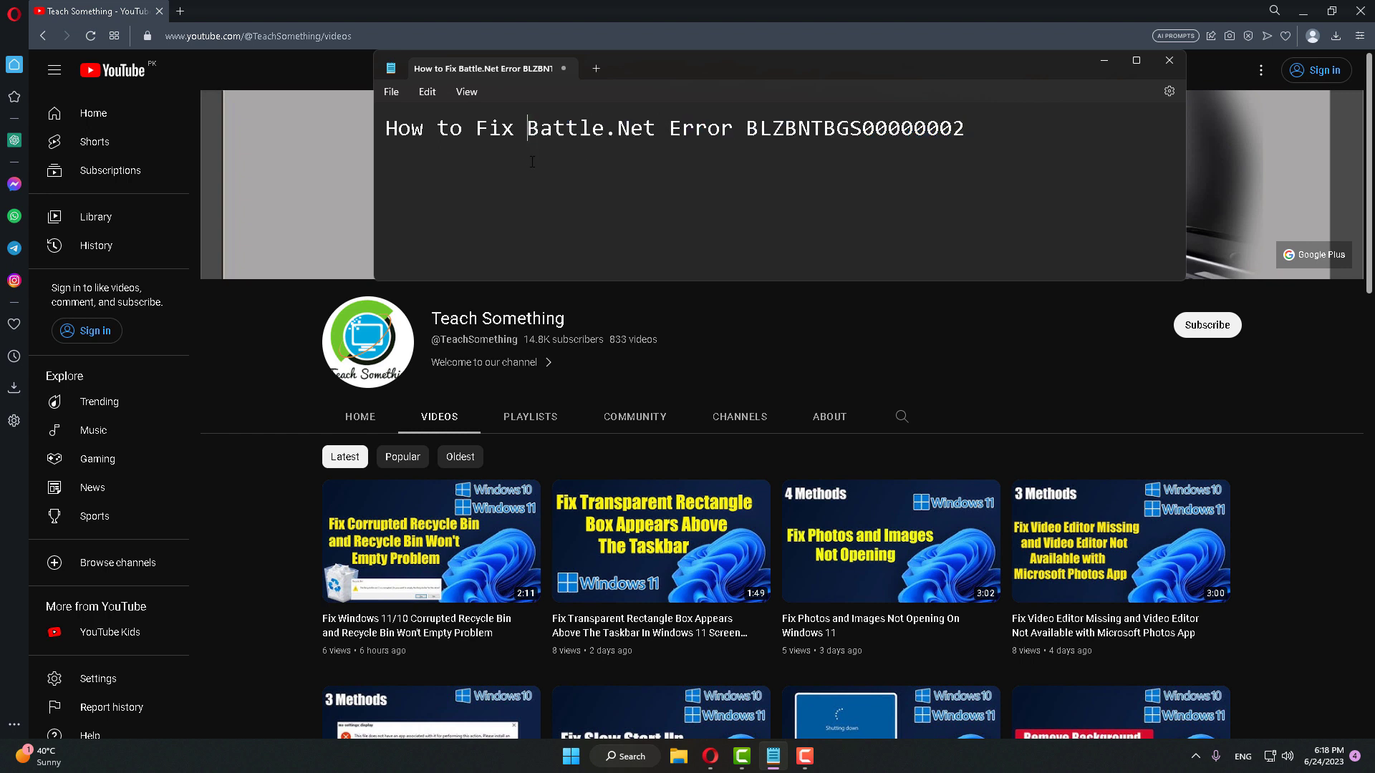
drag(967, 129, 386, 128)
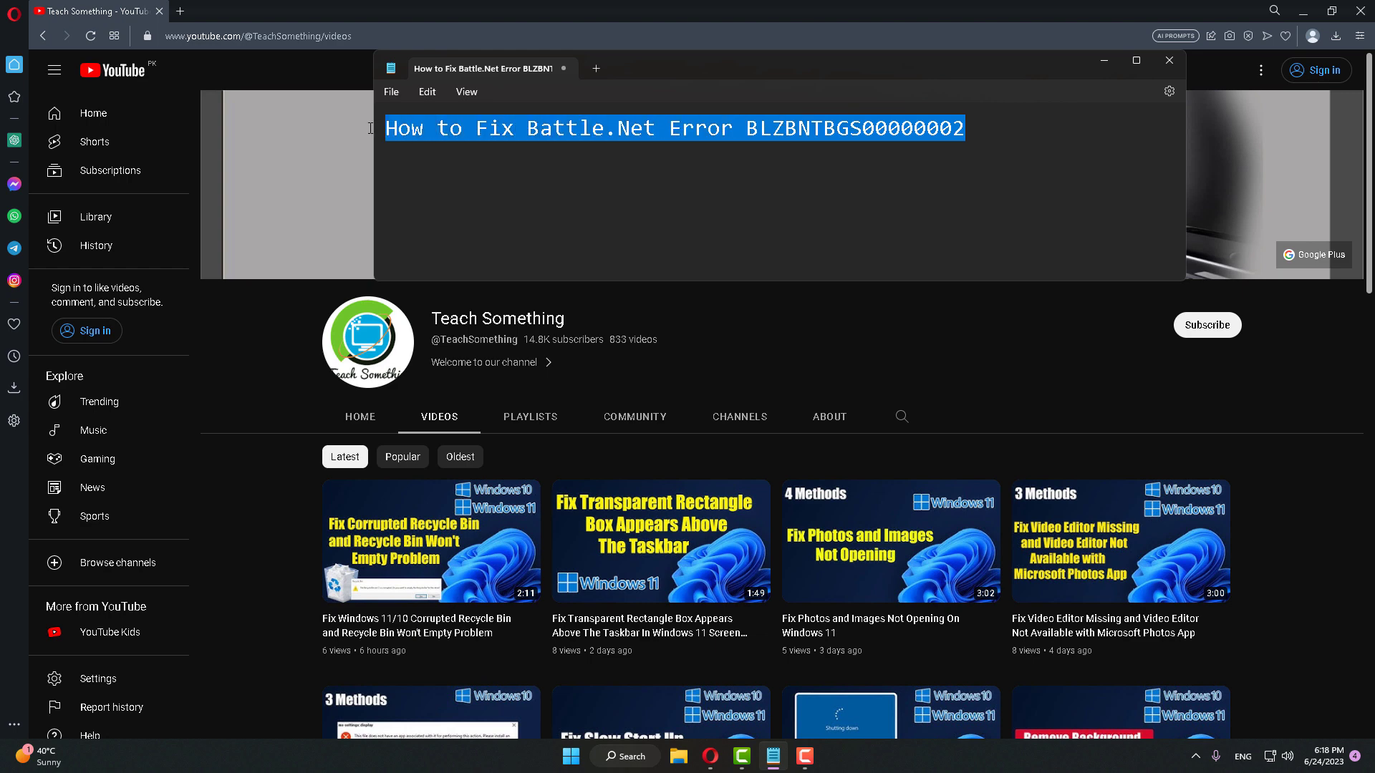
click(503, 133)
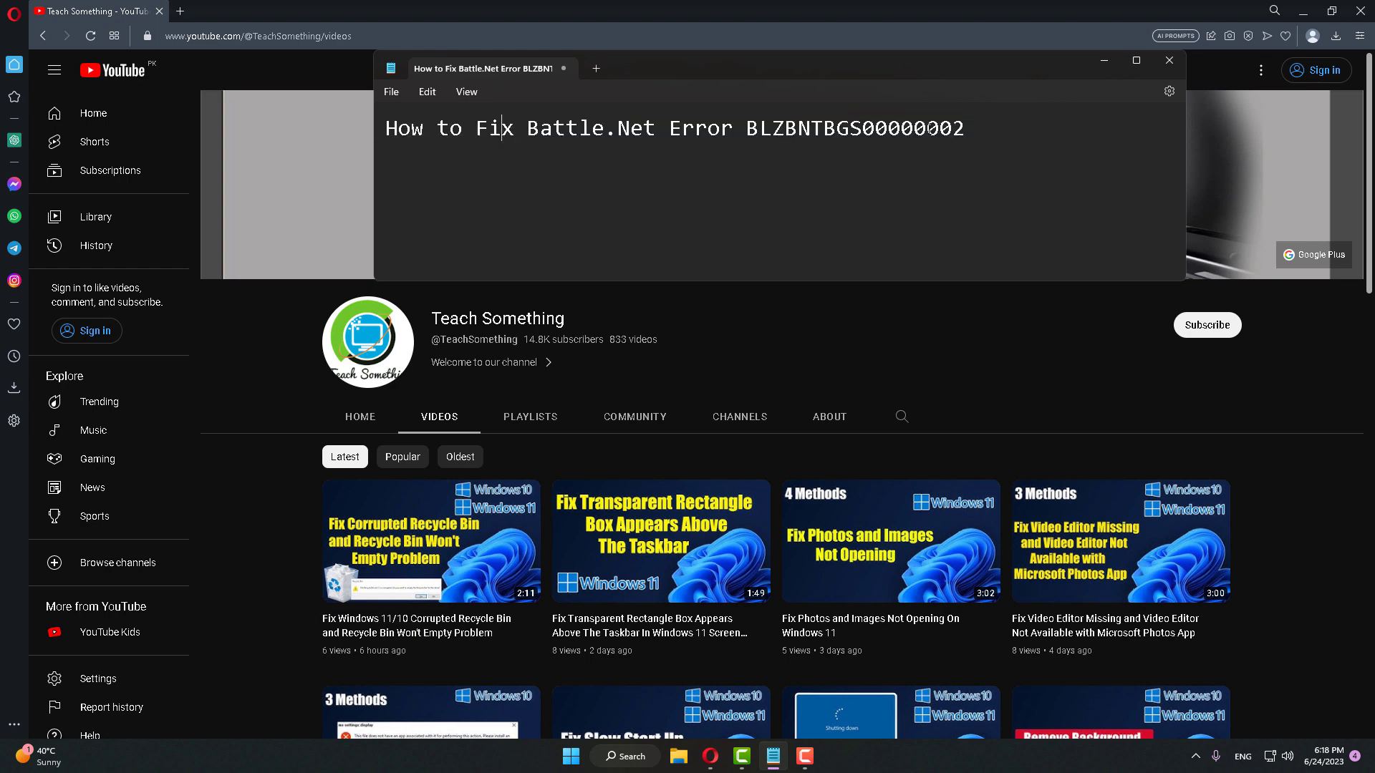
Minimize the Notepad note to reveal the Teach Something channel's Videos page in Opera.
click(1104, 61)
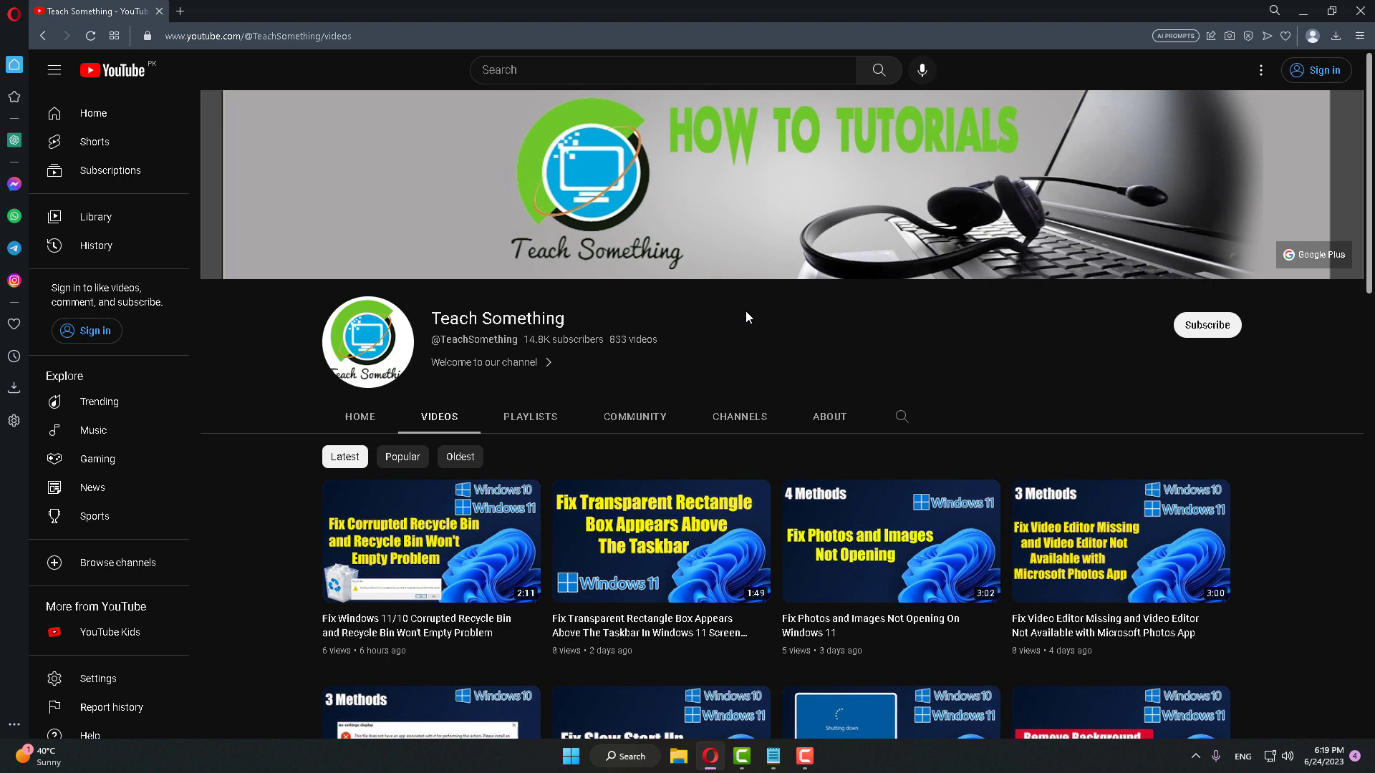
Launch Command Prompt as administrator and run ipconfig /flushdns to clear the DNS cache.
click(629, 763)
text(cmd)
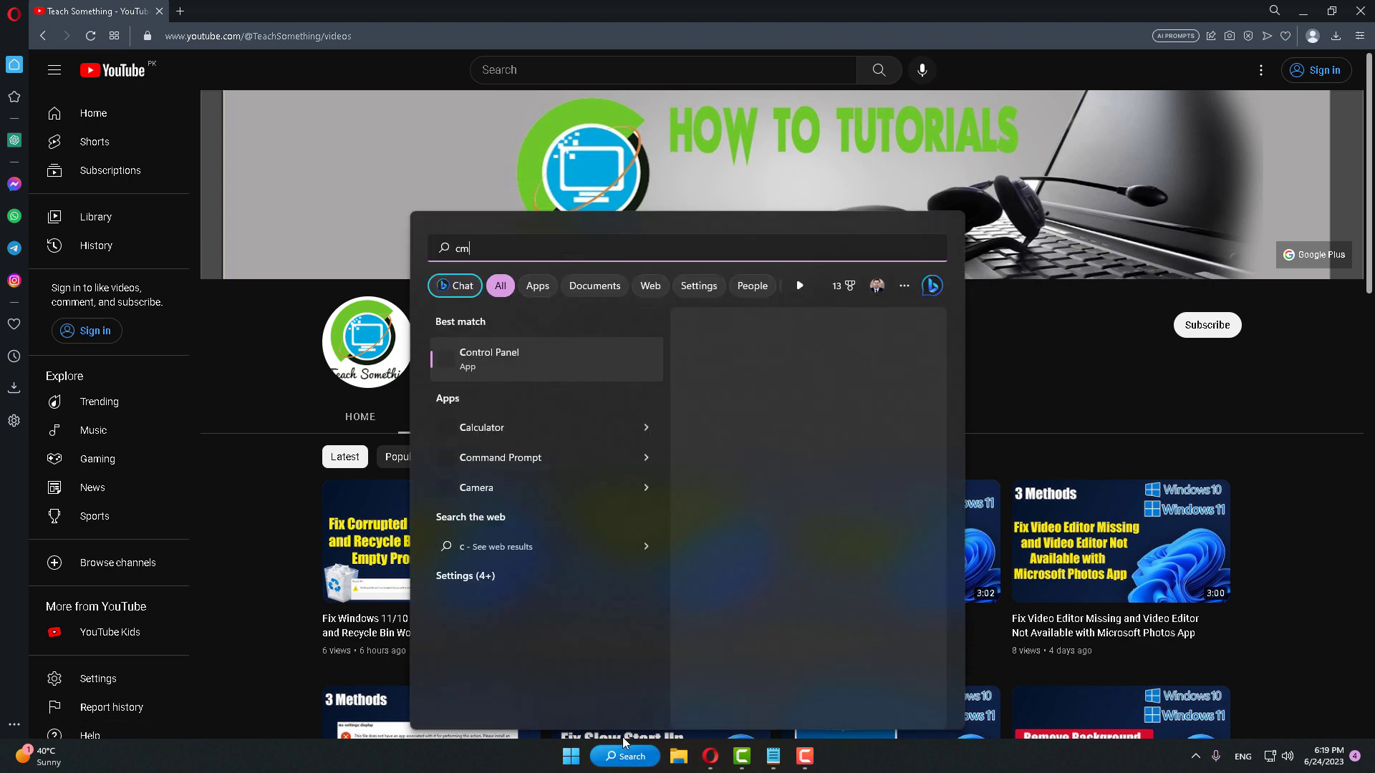
right_click(514, 351)
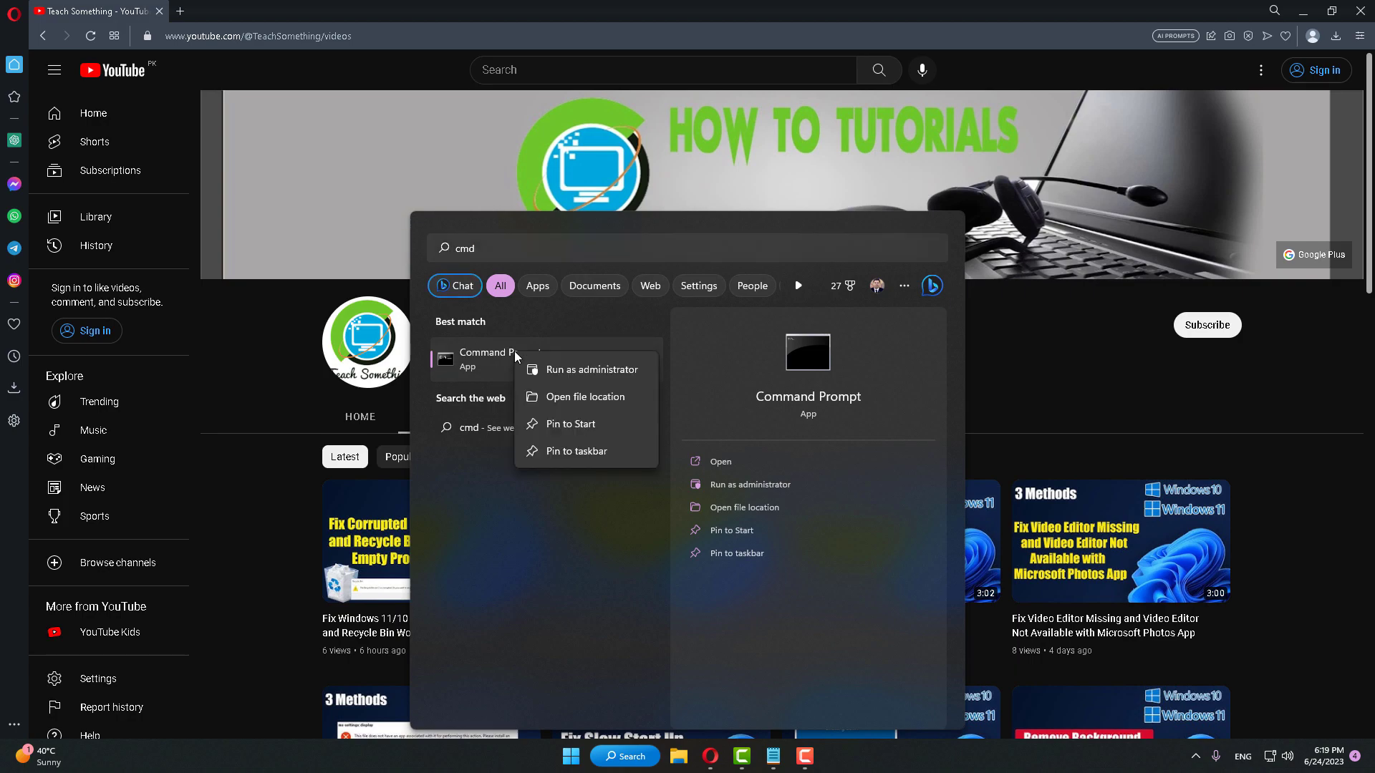
click(612, 369)
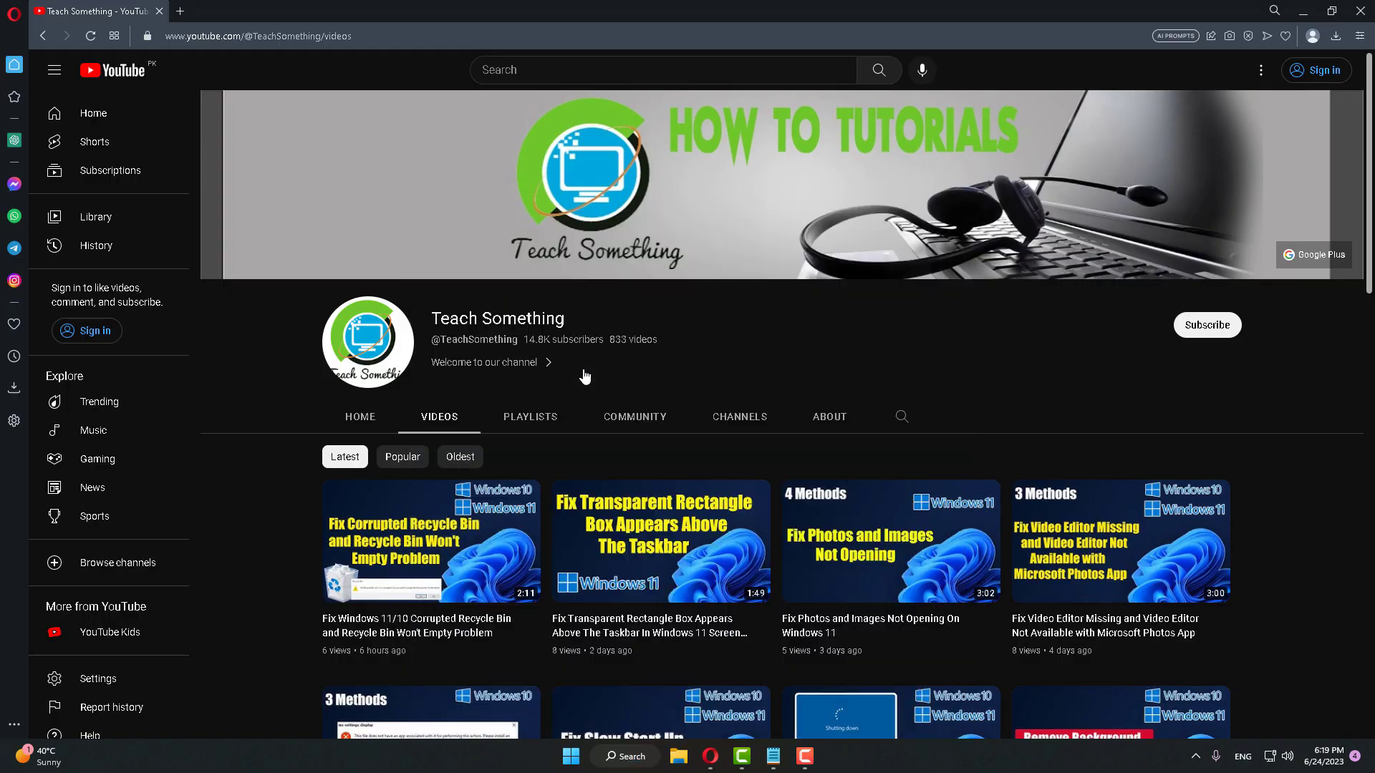
drag(493, 152, 772, 105)
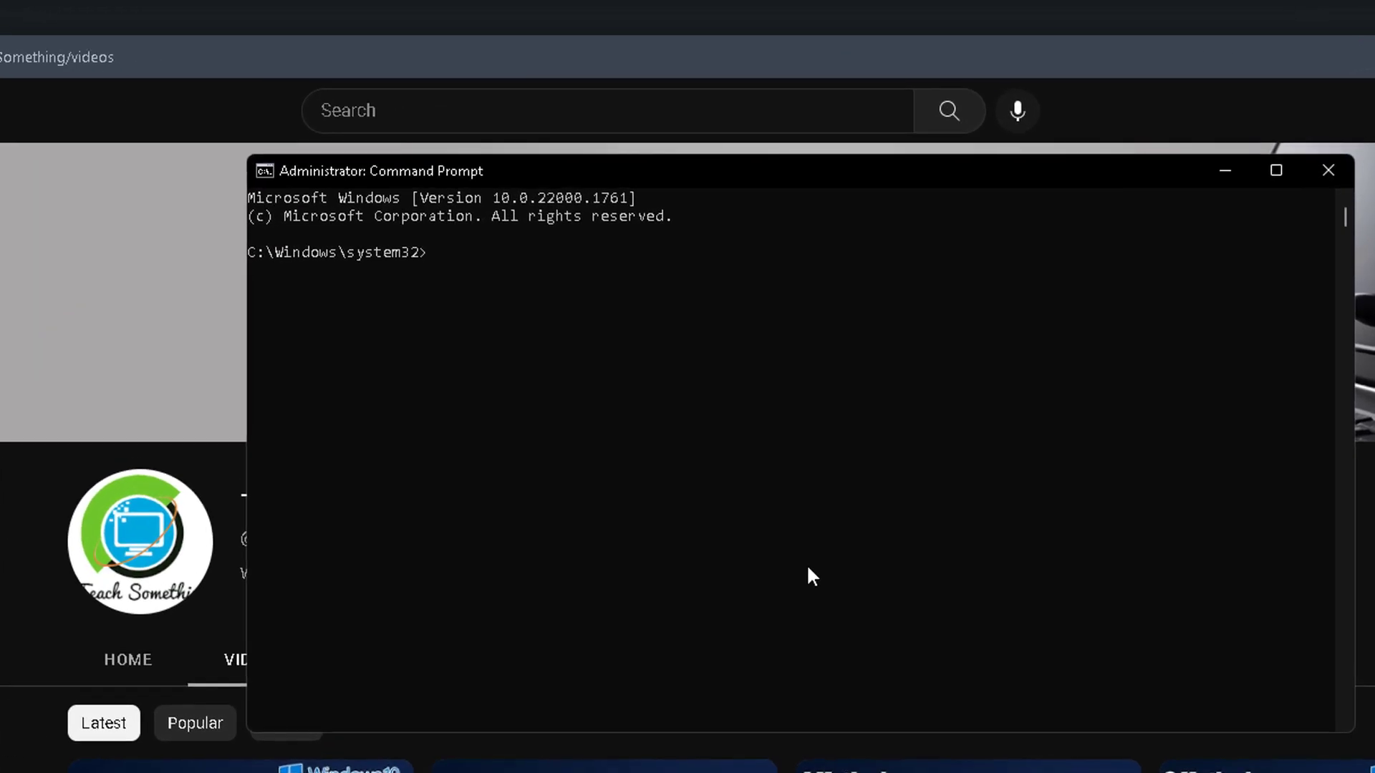
text(ipconfig /flushdns)
key(Return)
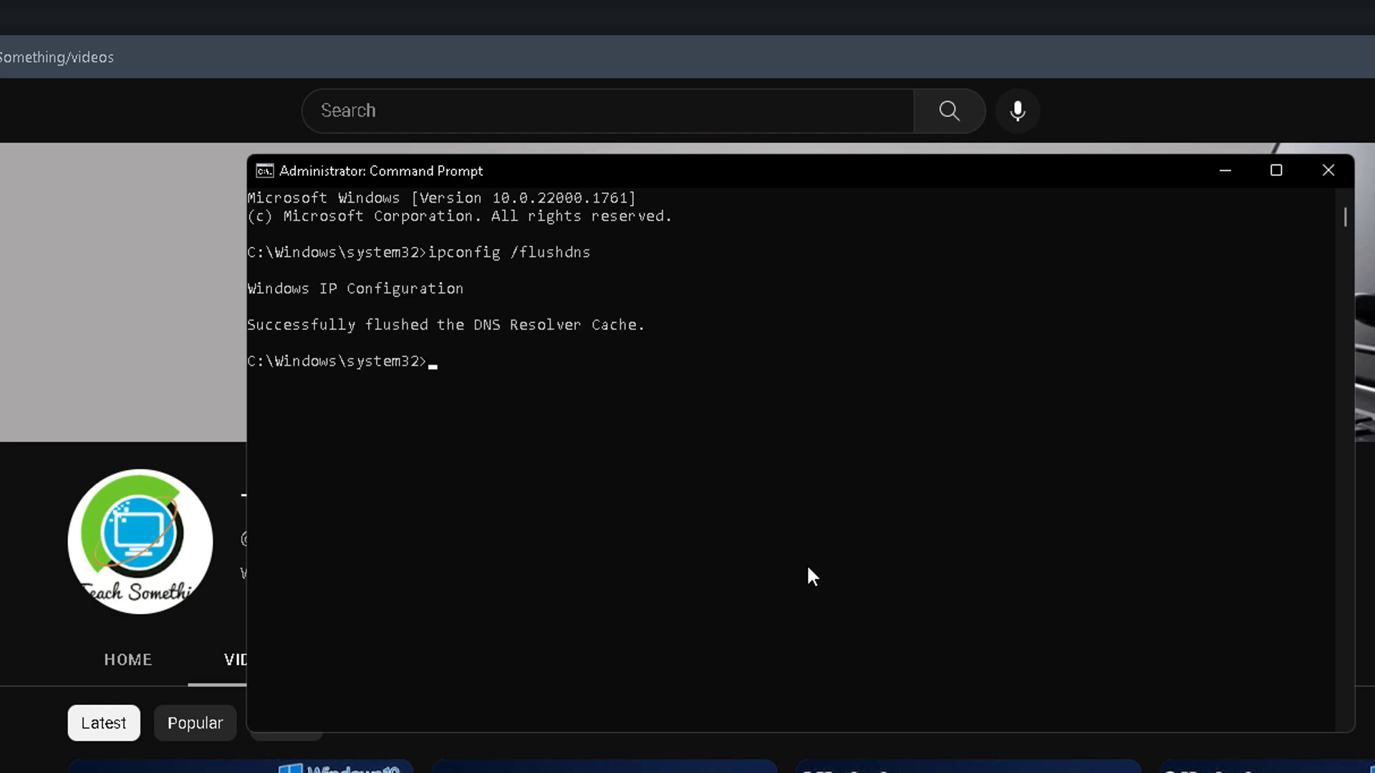
Run netsh winsock reset, then exit the administrator console.
text(netsh winsock reset)
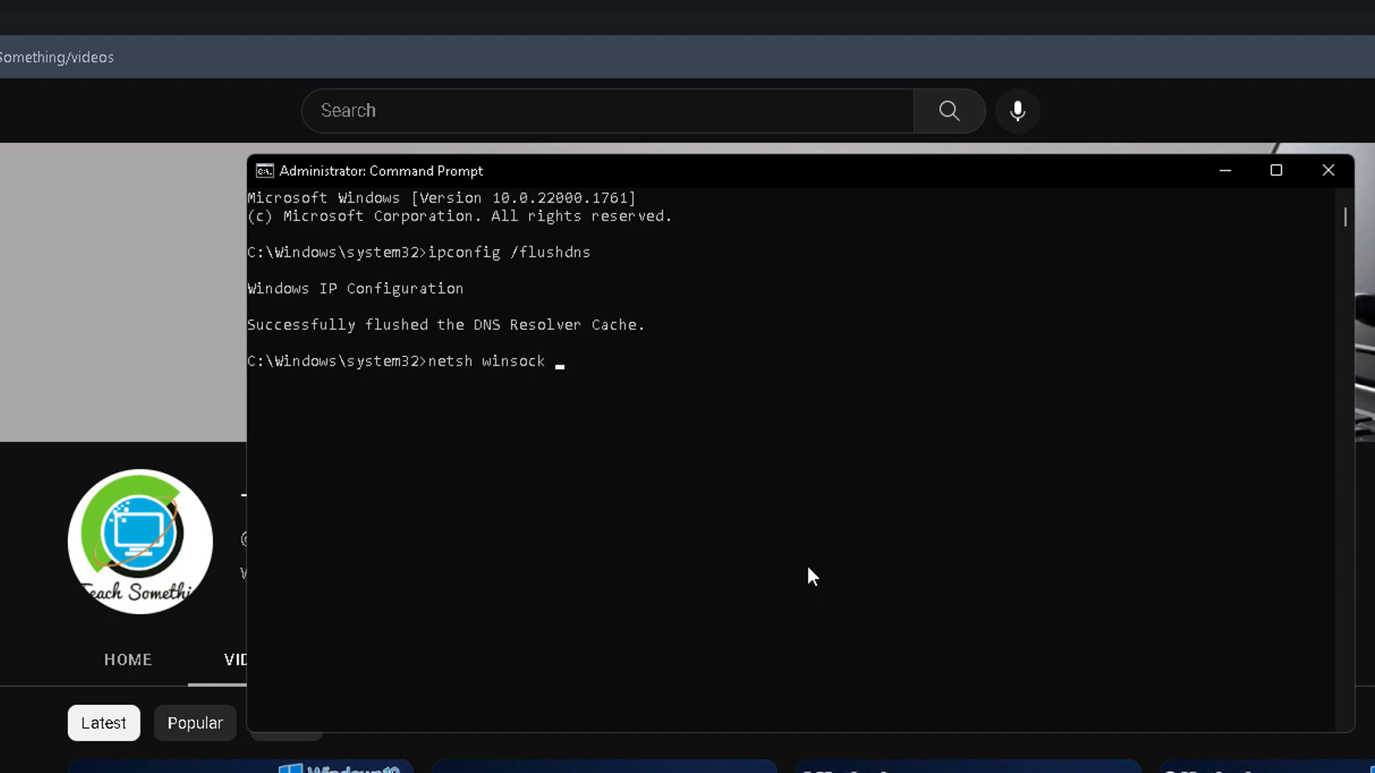
key(Return)
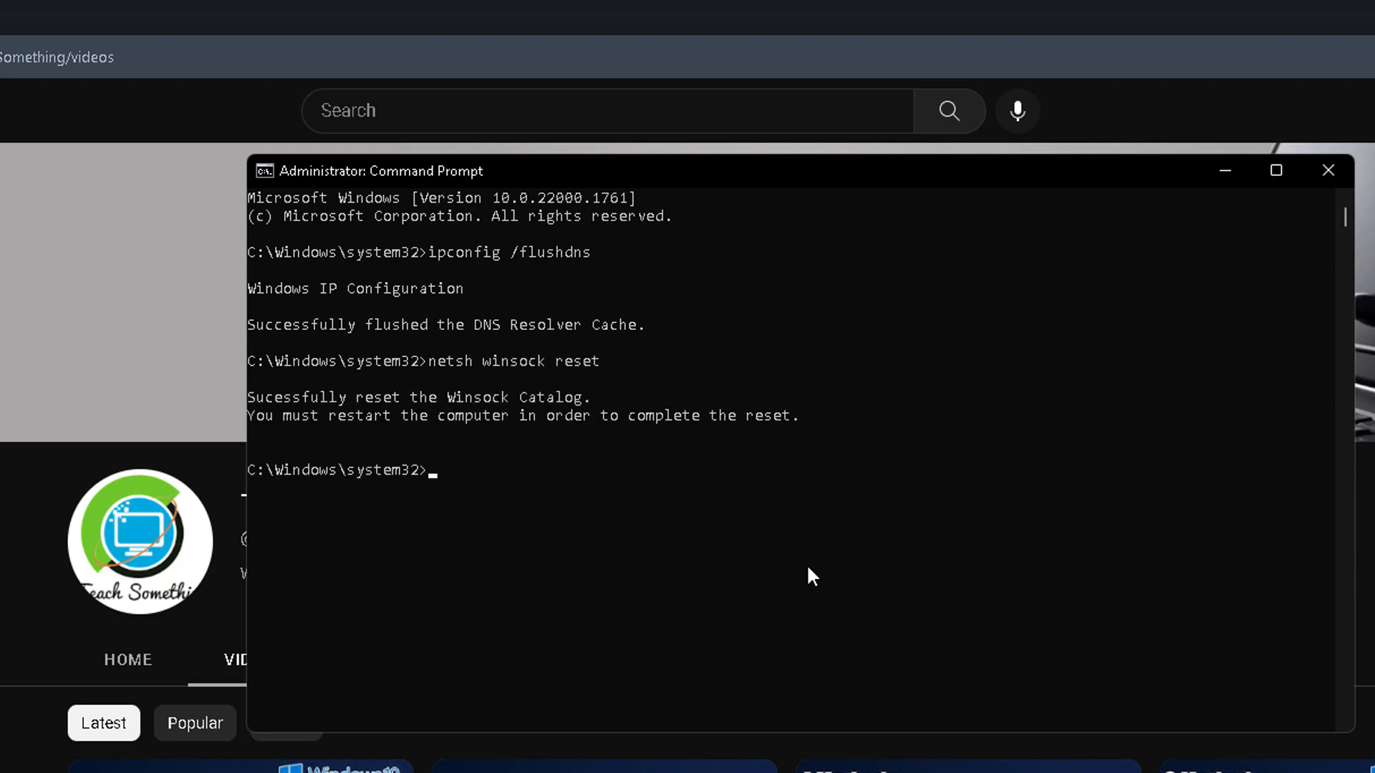
text(e)
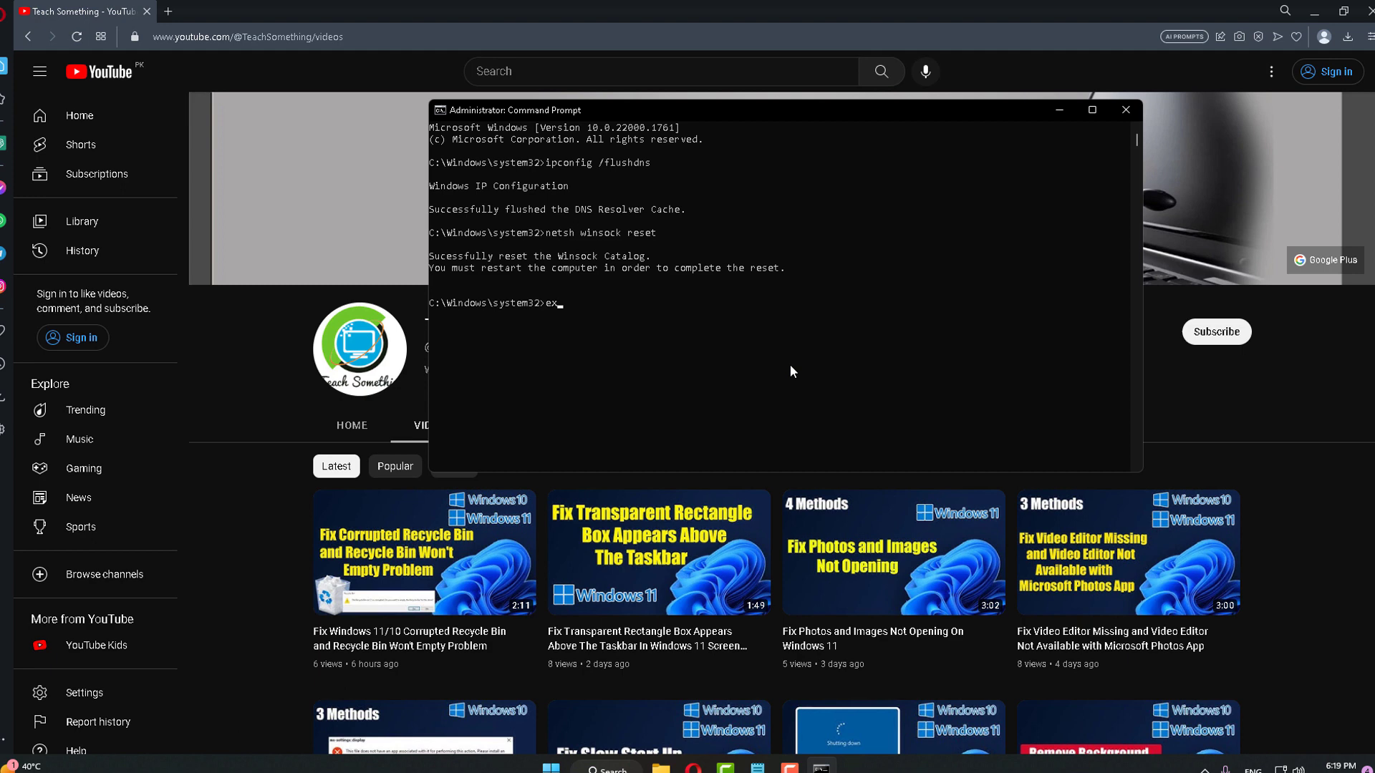
text(xit)
key(Return)
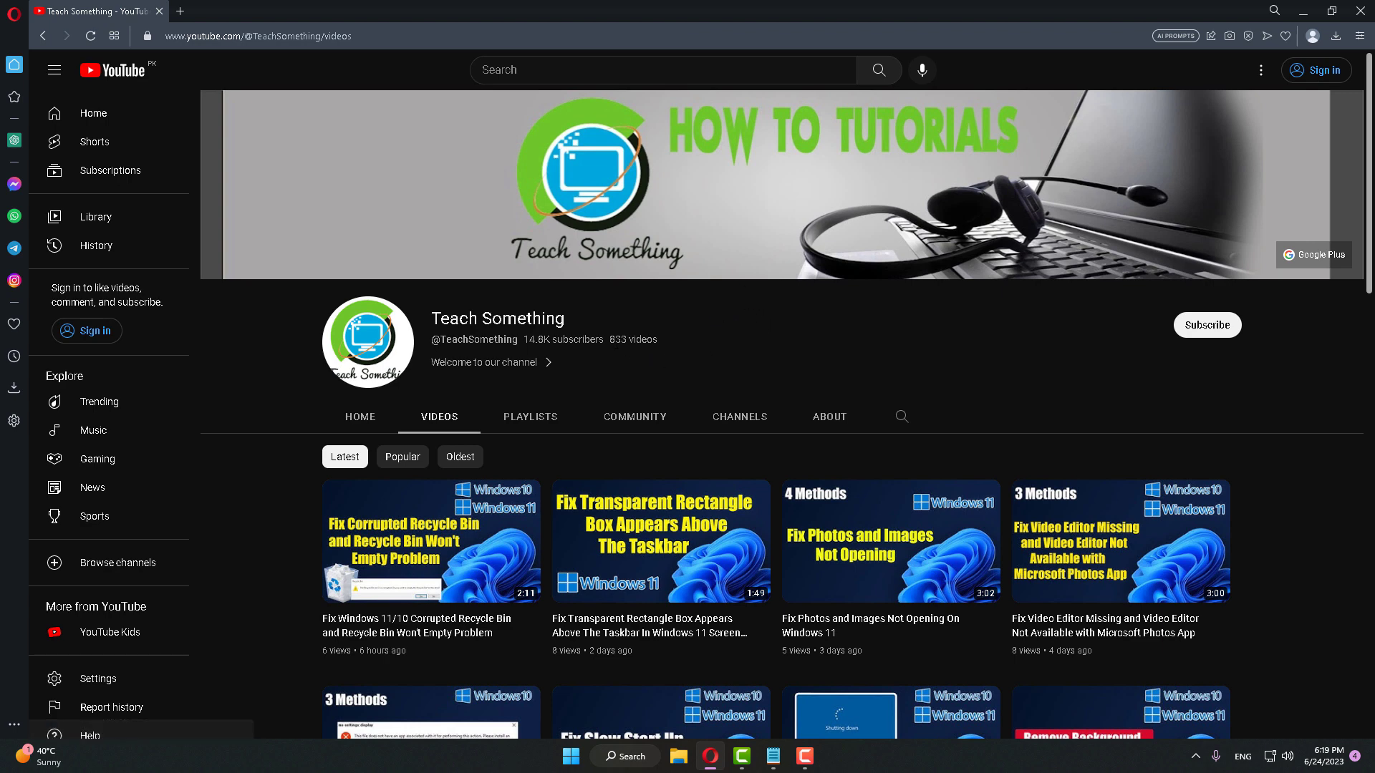
Open Control Panel and go through Network and Sharing Center to the network adapter list.
click(631, 758)
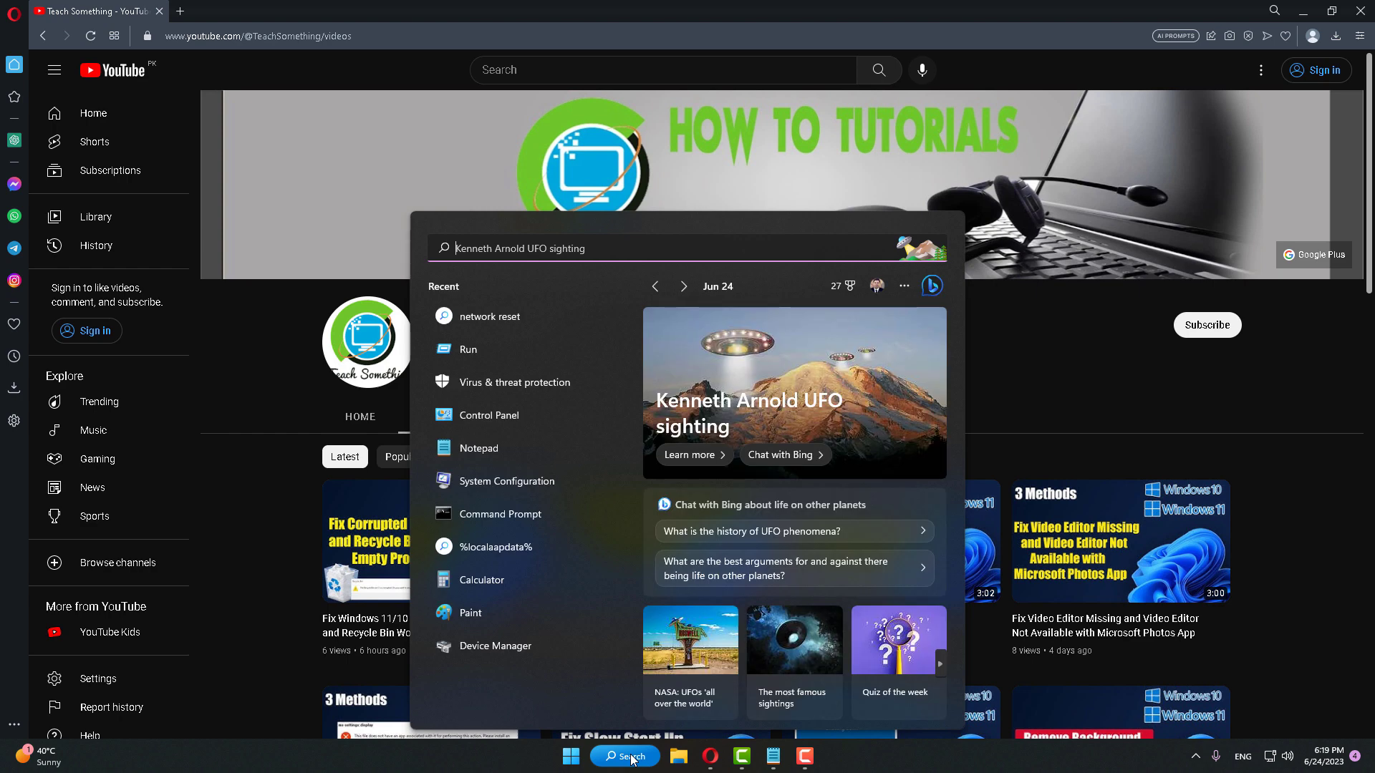
text(control pa)
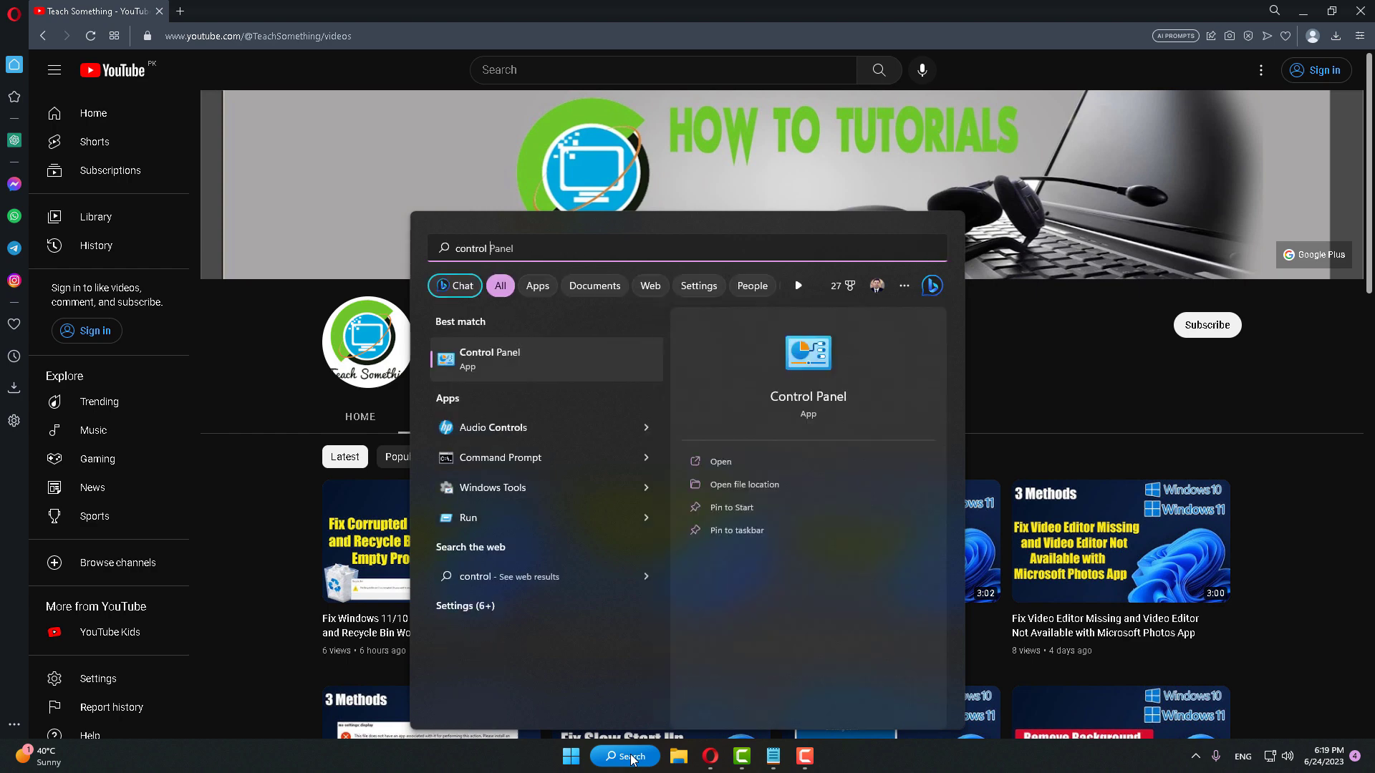
text(nel)
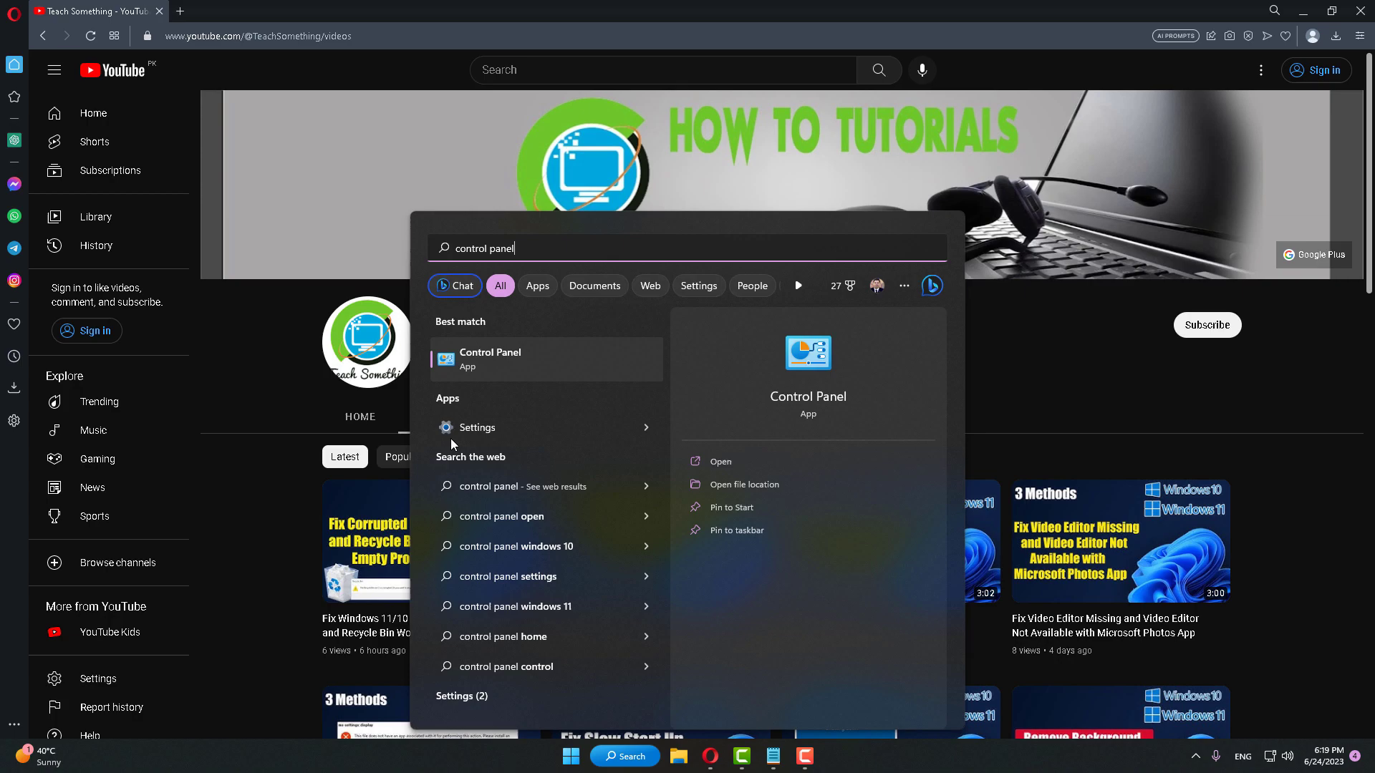
click(487, 365)
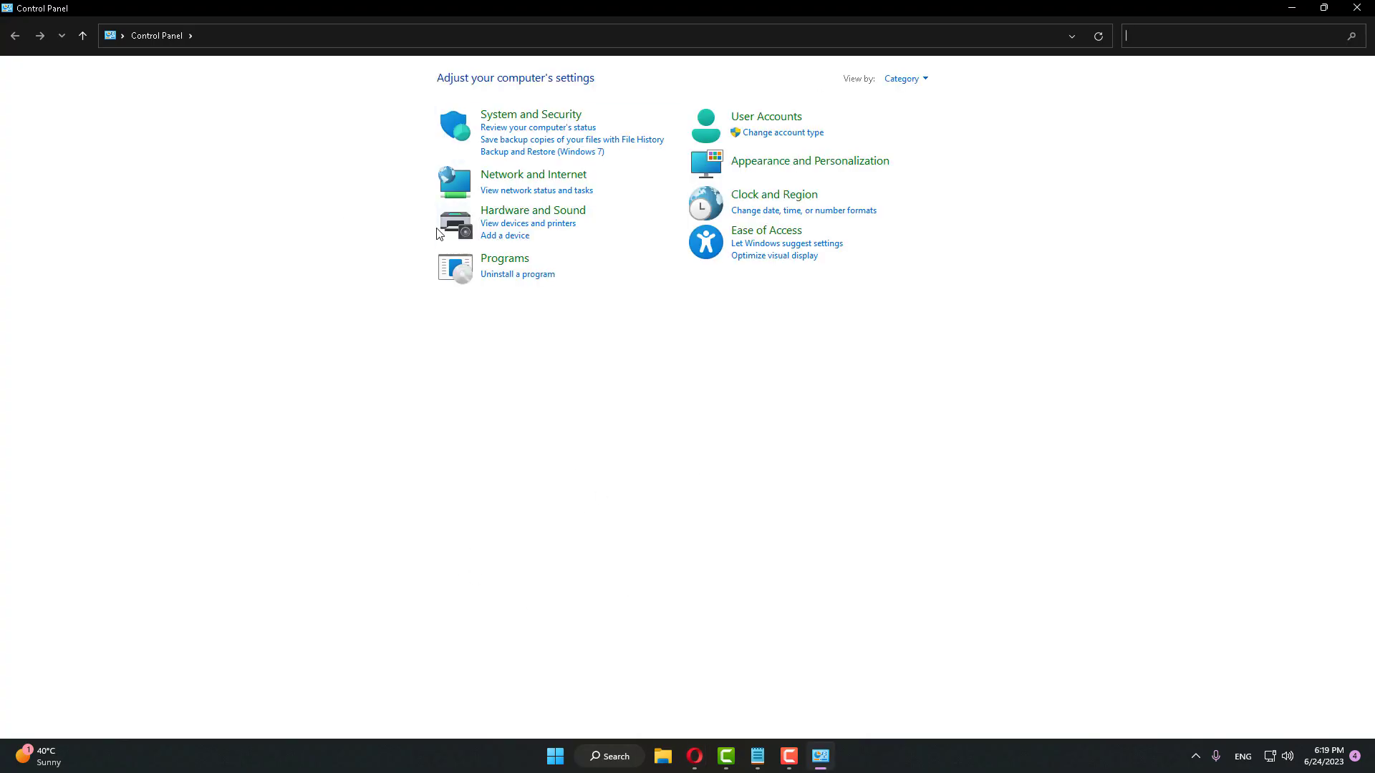
click(566, 180)
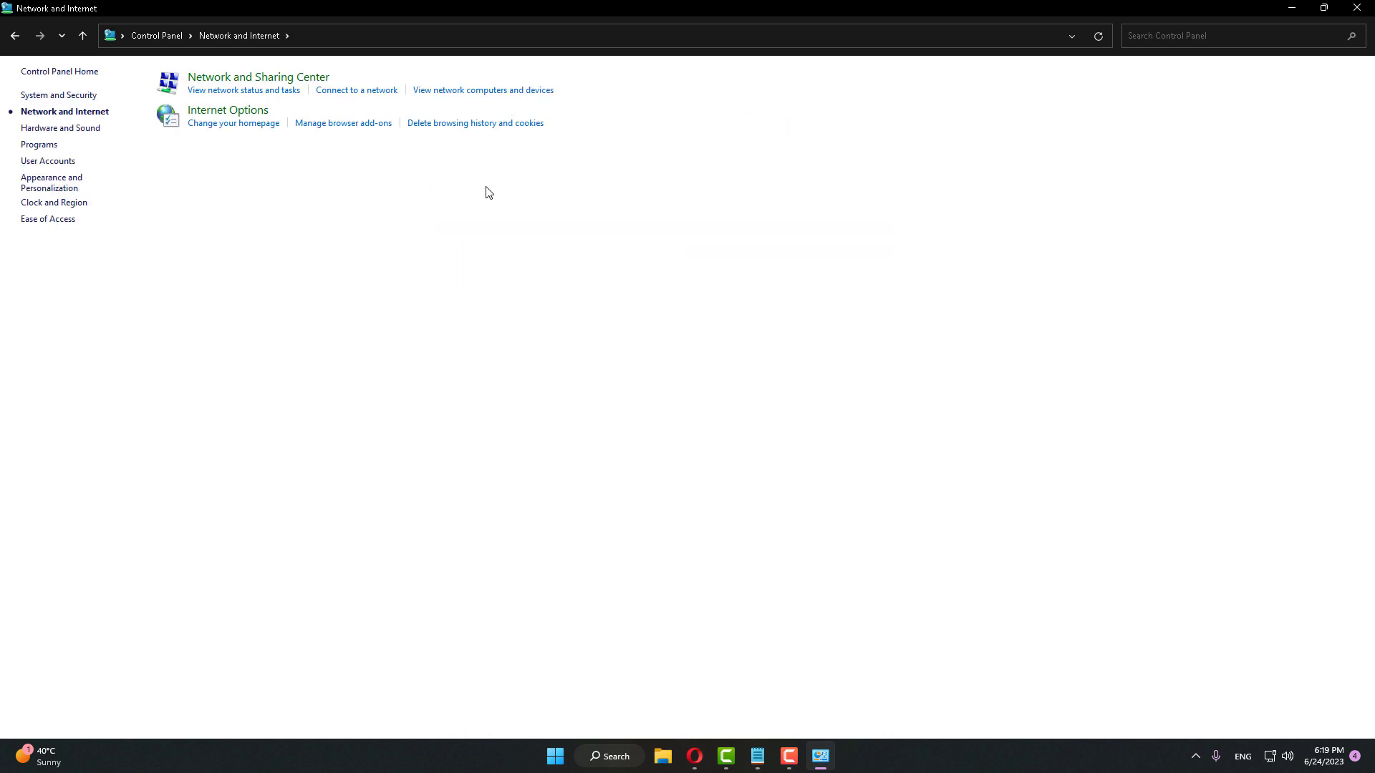
click(295, 79)
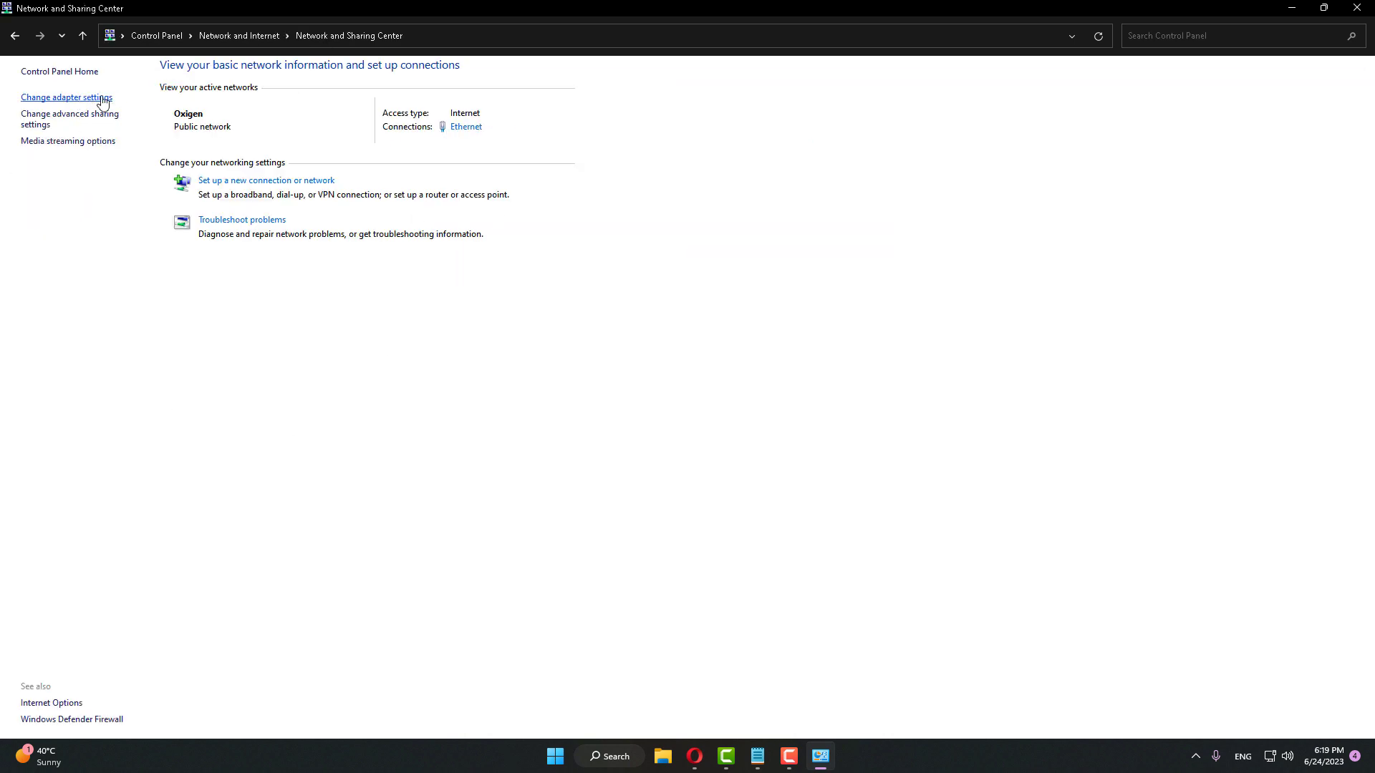
click(103, 101)
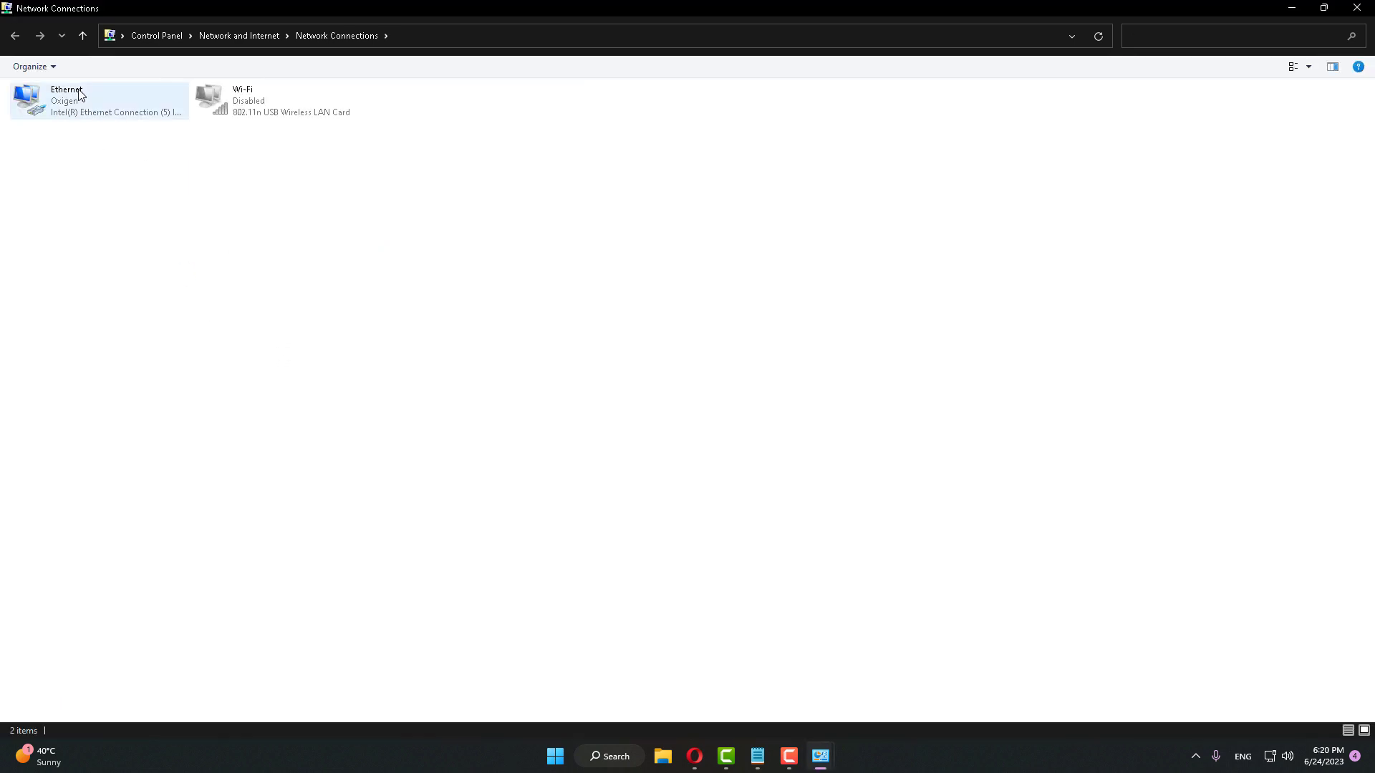
Set Ethernet's IPv4 DNS servers to 8.8.8.8 and 8.8.4.4, then close the Network Connections window.
click(83, 96)
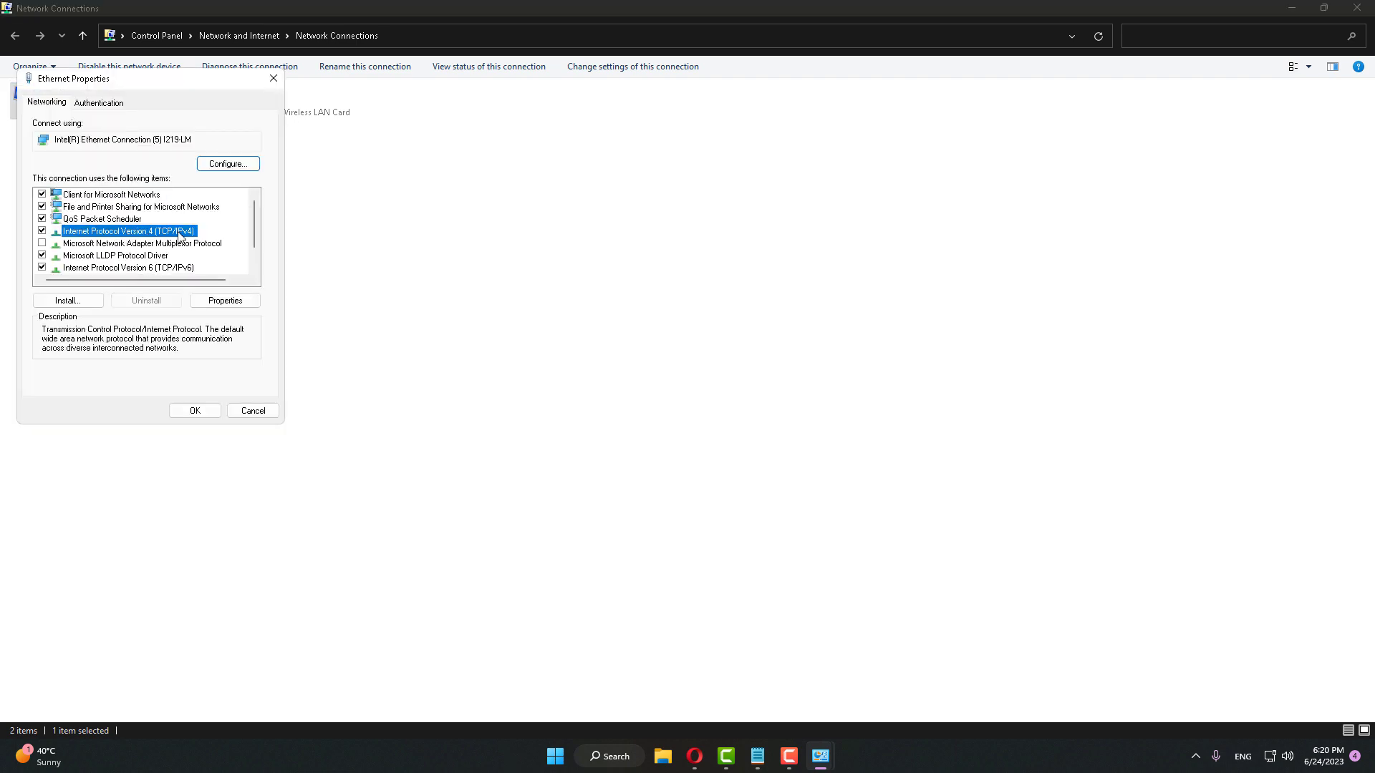
click(229, 301)
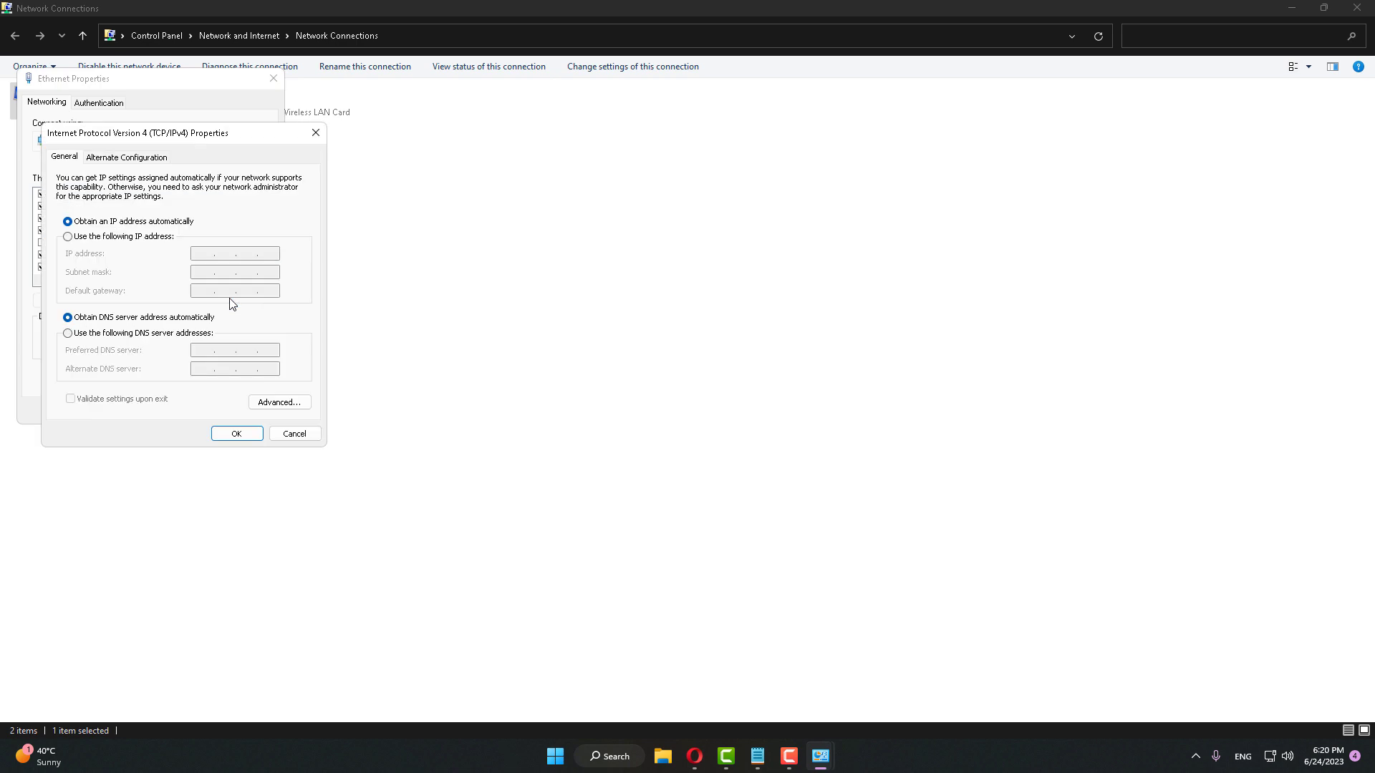
click(69, 334)
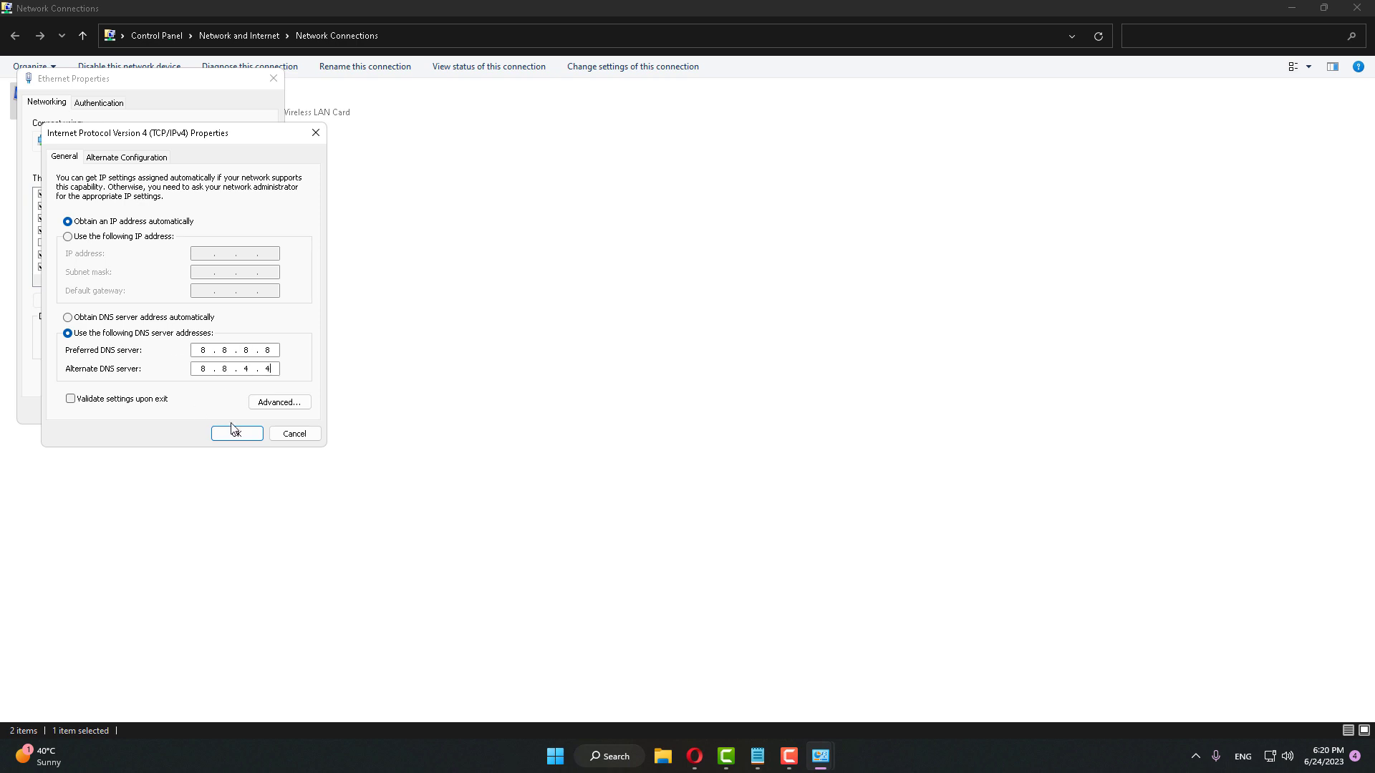
click(233, 430)
click(195, 411)
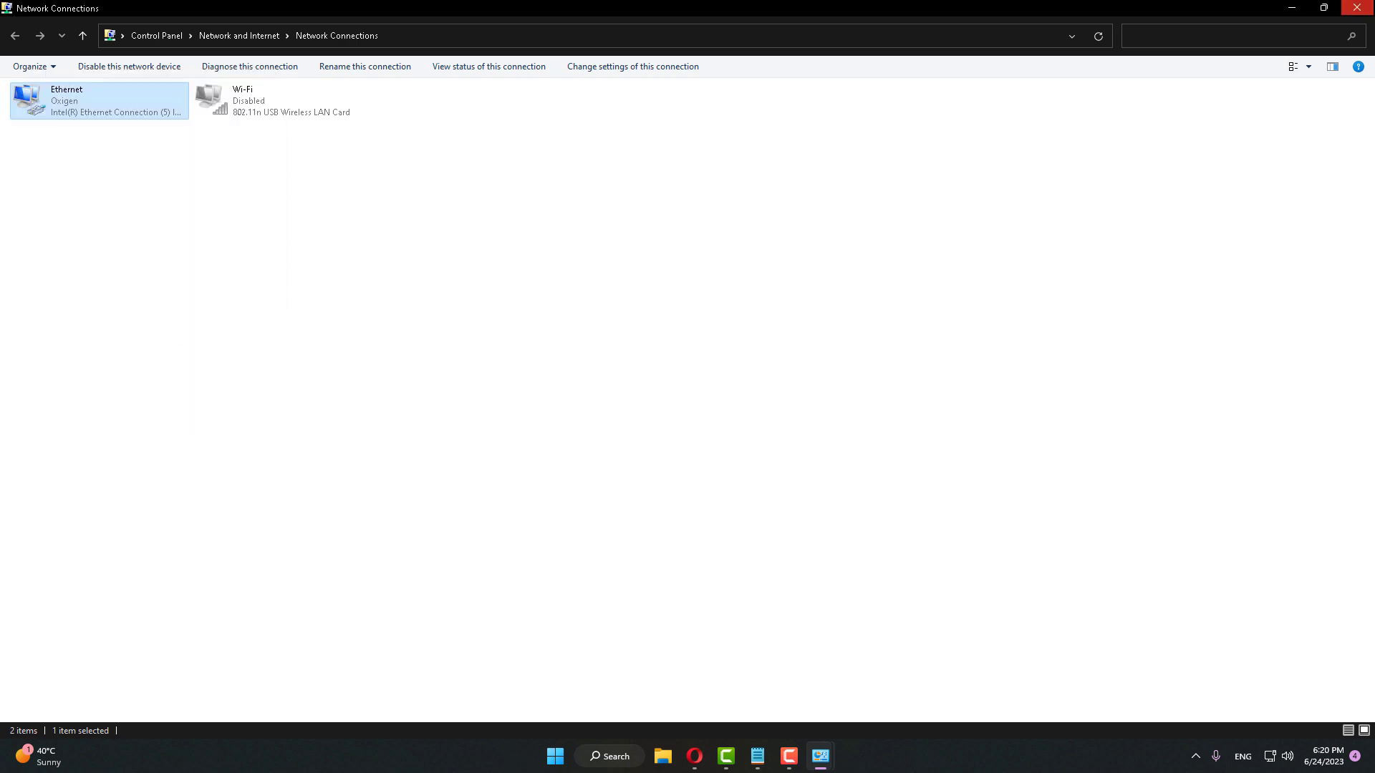
click(1357, 7)
Close the Network and Sharing Center and restart the computer from the Start menu.
click(1357, 7)
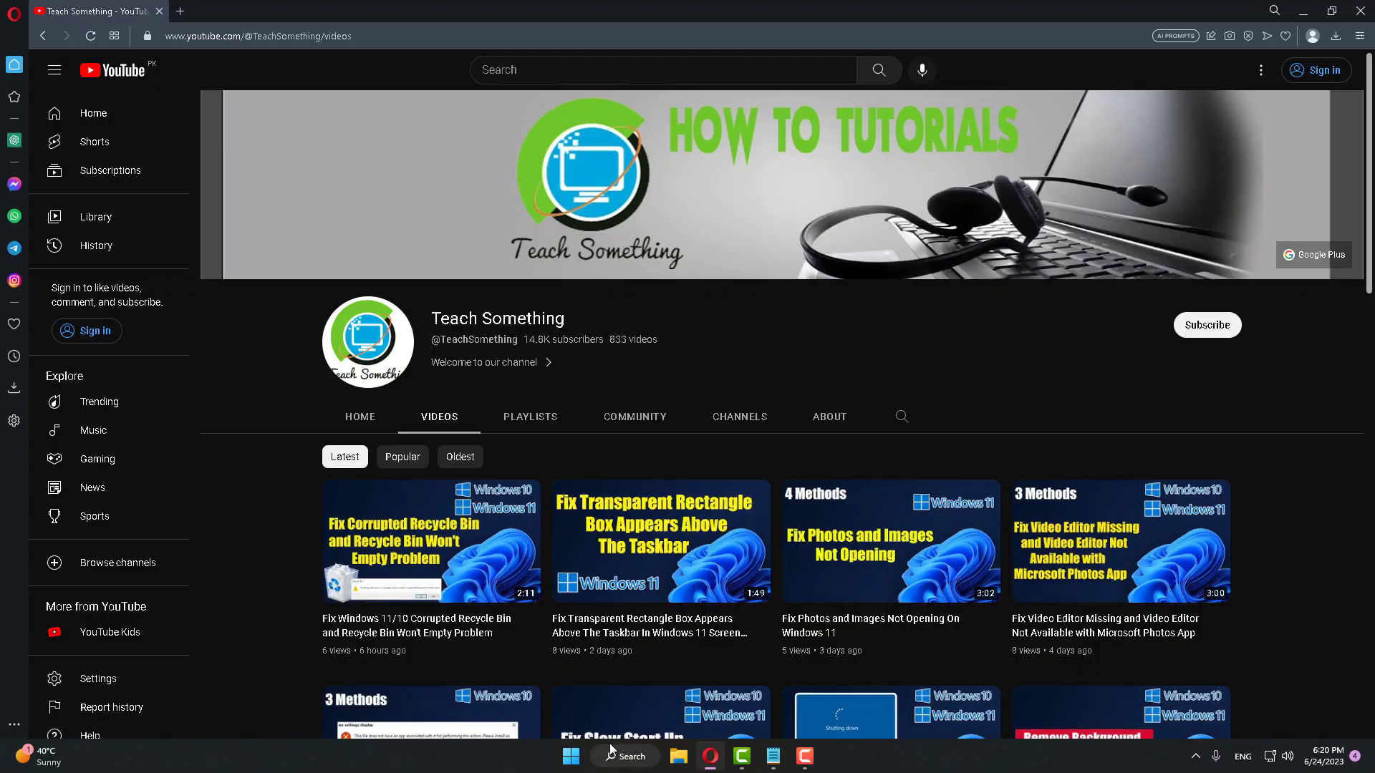
click(571, 756)
click(866, 707)
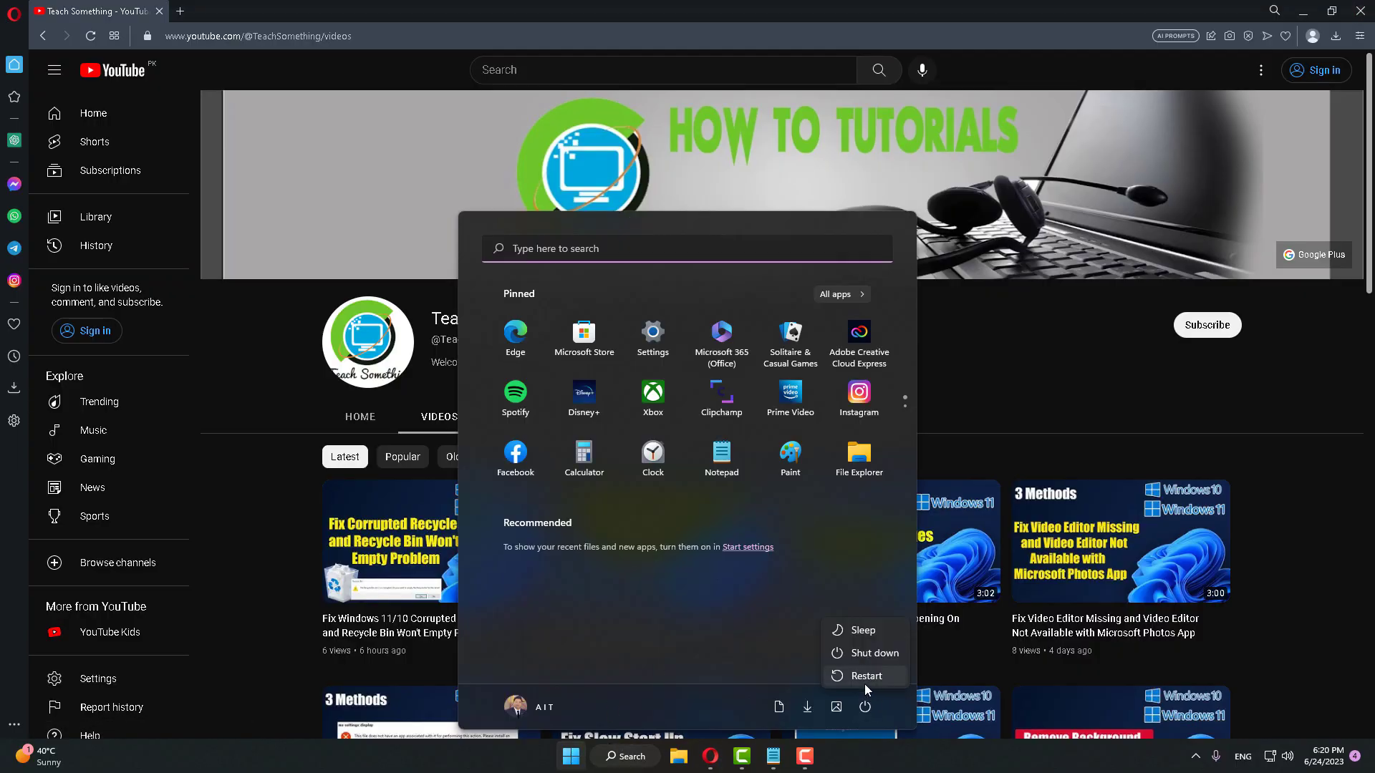
click(1012, 305)
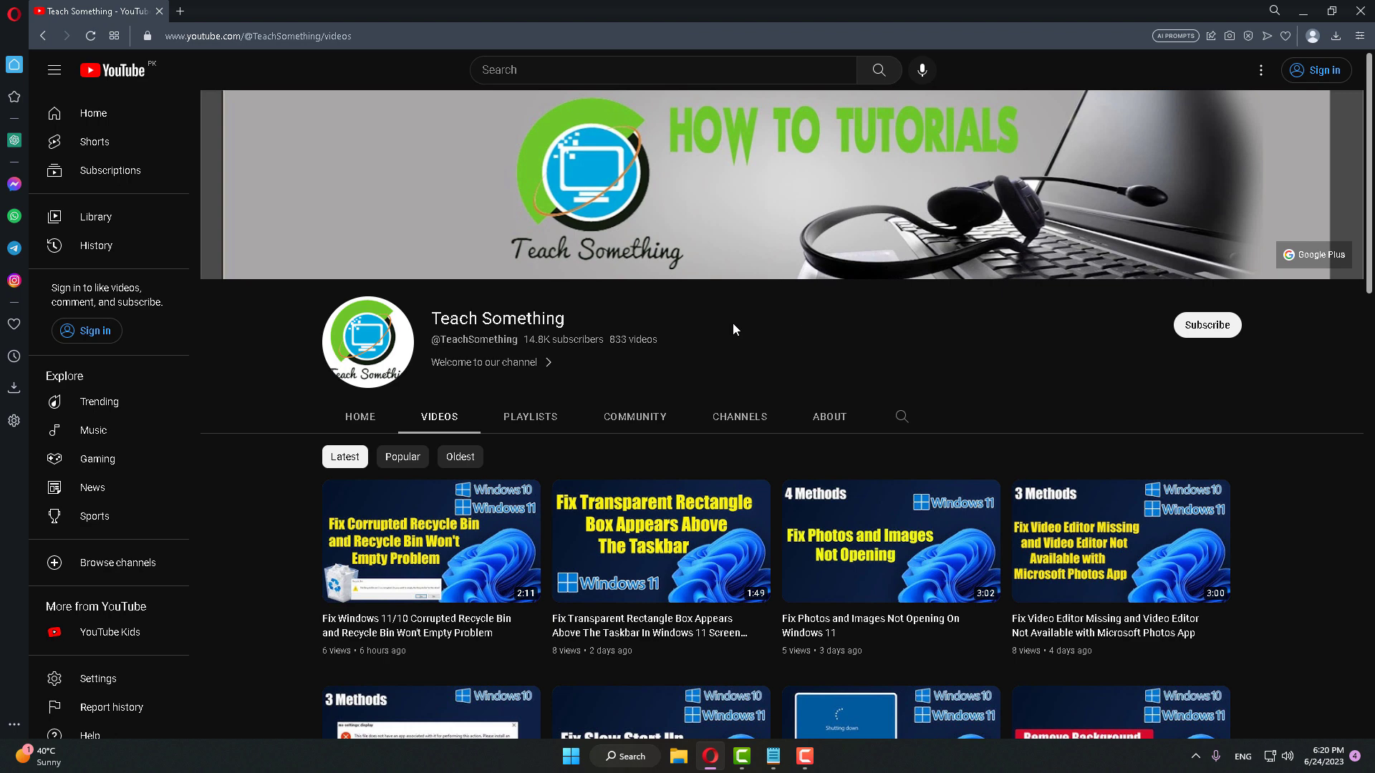
Open Settings and go to Windows Update to install the 2023-06 Cumulative Update (KB5027223).
click(571, 756)
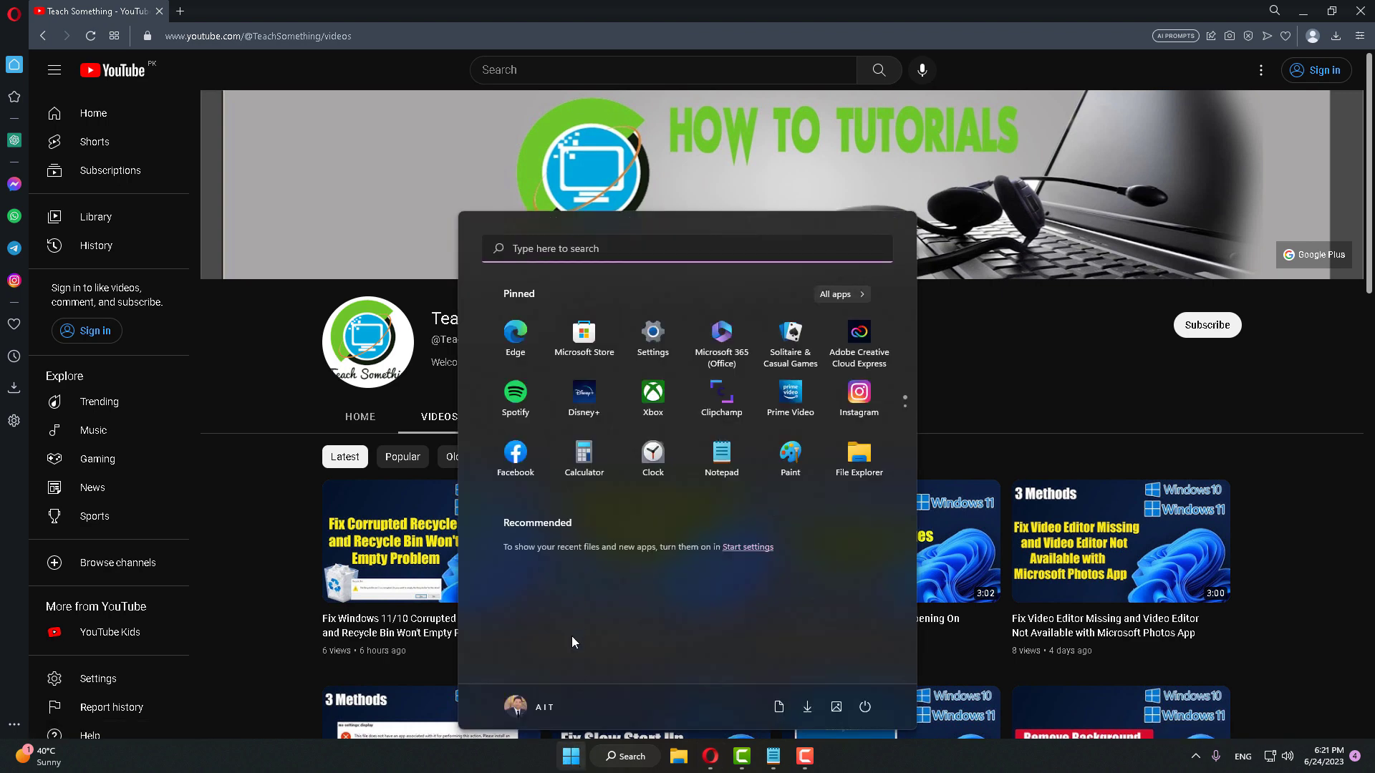
click(653, 334)
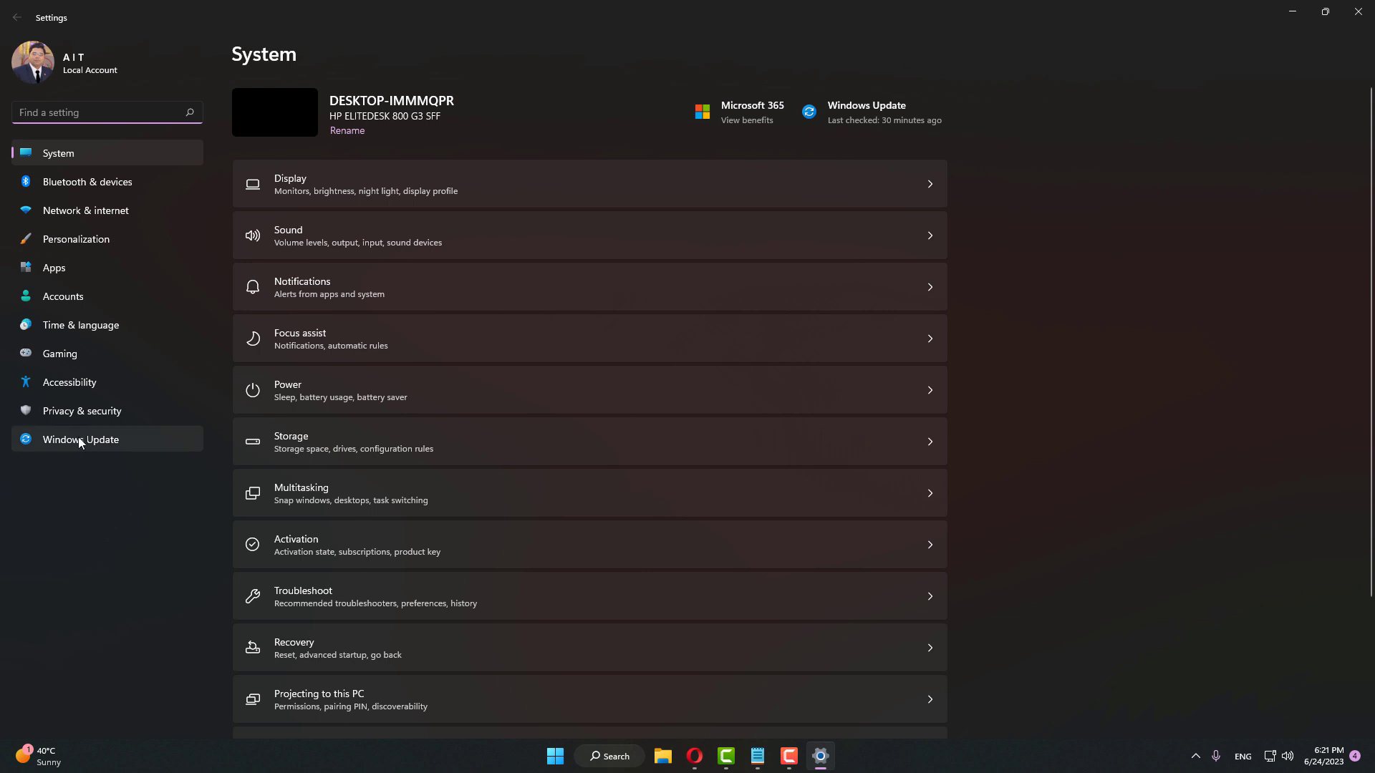
click(80, 439)
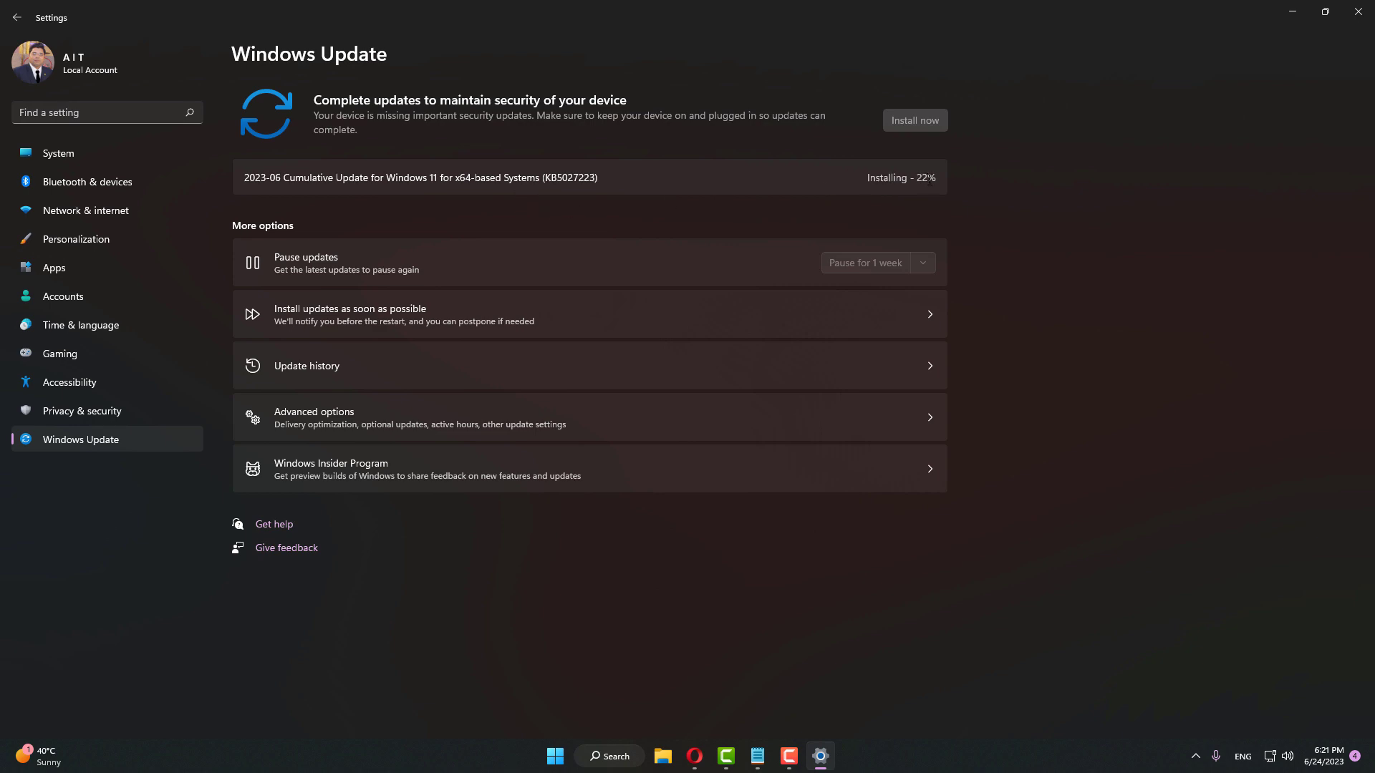
Minimize Settings so the Teach Something YouTube Videos page in Opera is back in front.
click(1294, 13)
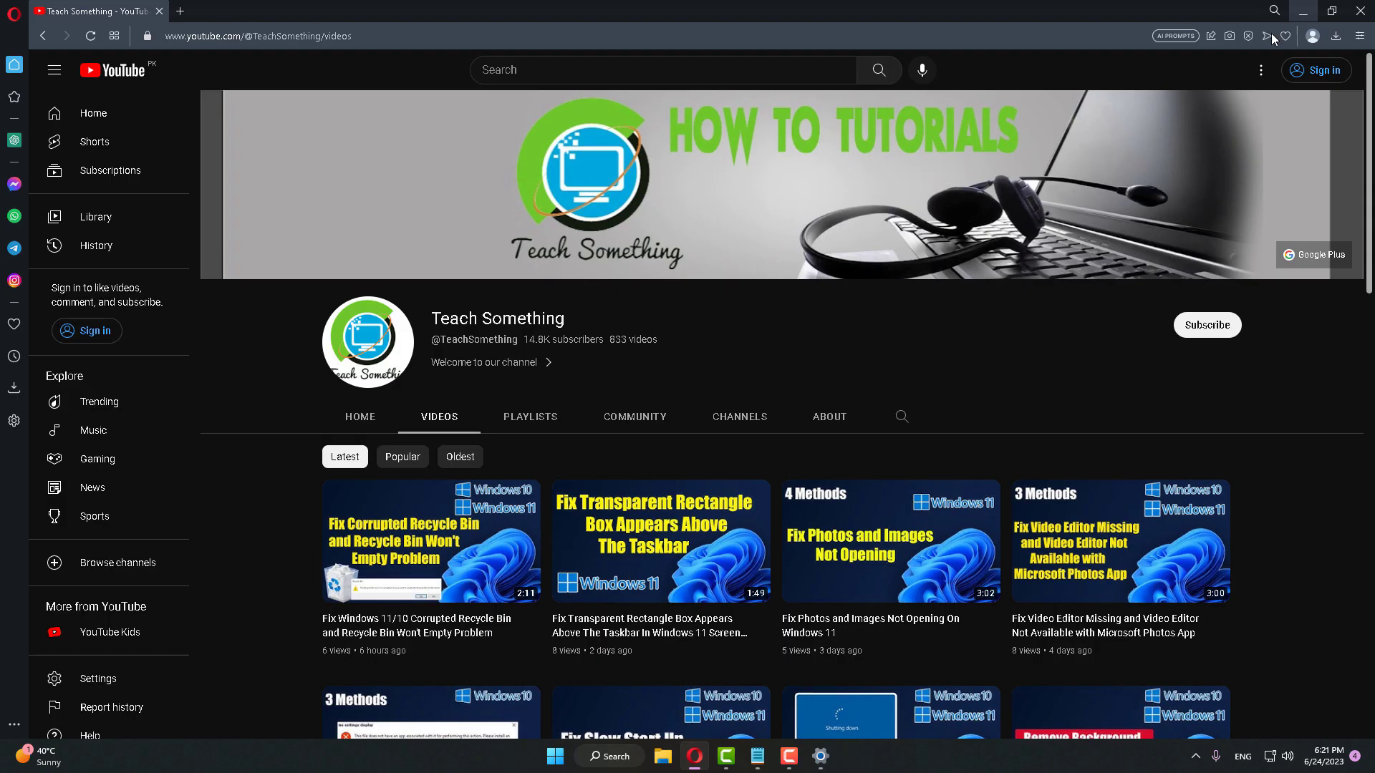